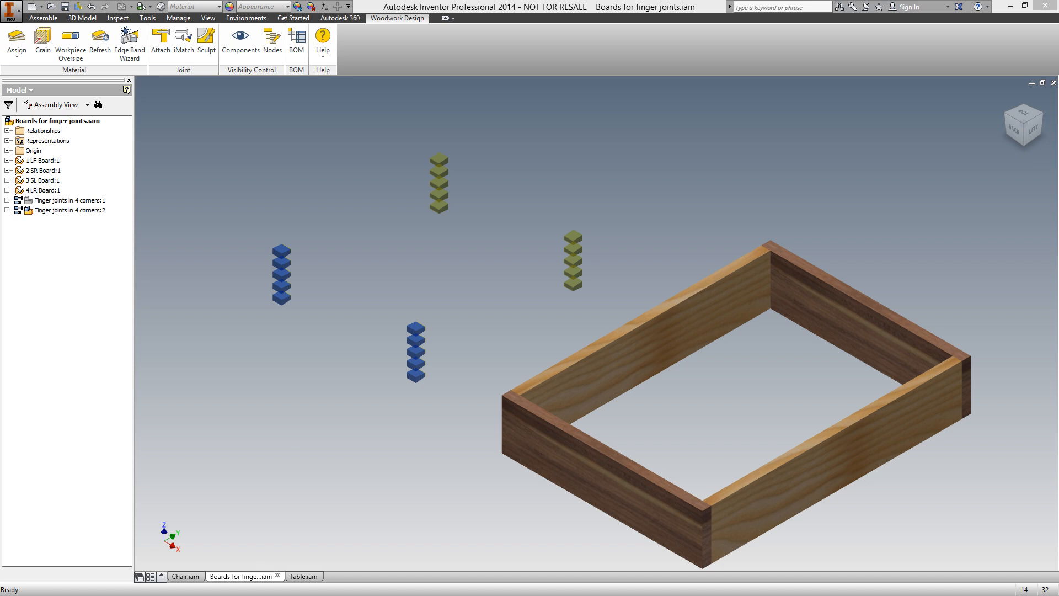
# Step: Attach the Front and Right connections of the second finger-joint set to the two nearest boards, using the individual attachment mode
pyautogui.moveTo(445, 160)
pyautogui.mouseDown()
pyautogui.moveTo(465, 156)
pyautogui.moveTo(460, 171)
pyautogui.mouseUp()
pyautogui.click(160, 43)
pyautogui.moveTo(588, 120); pyautogui.dragTo(201, 89)
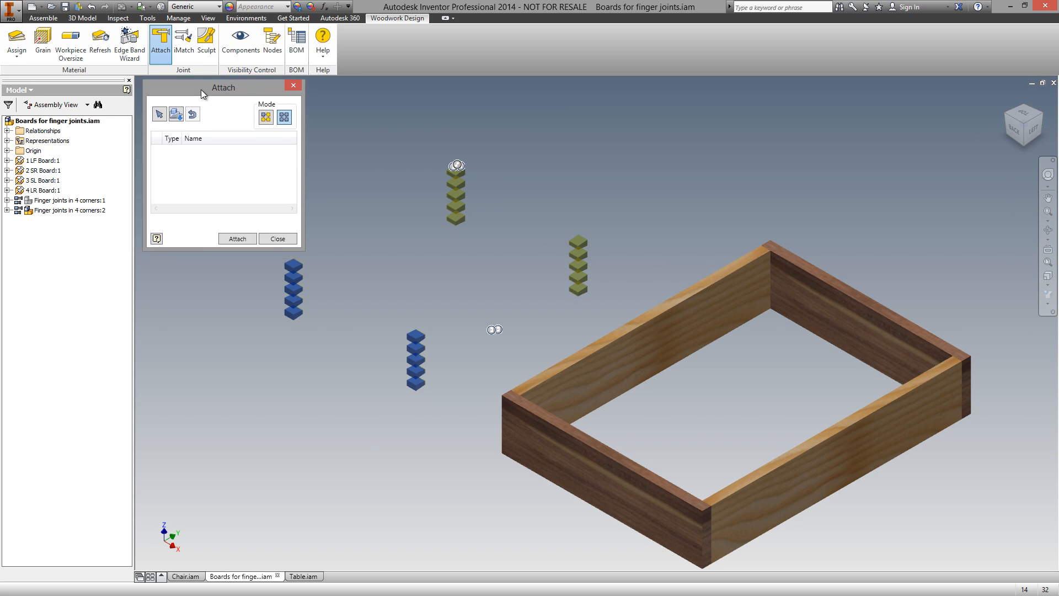
pyautogui.click(265, 118)
pyautogui.click(463, 185)
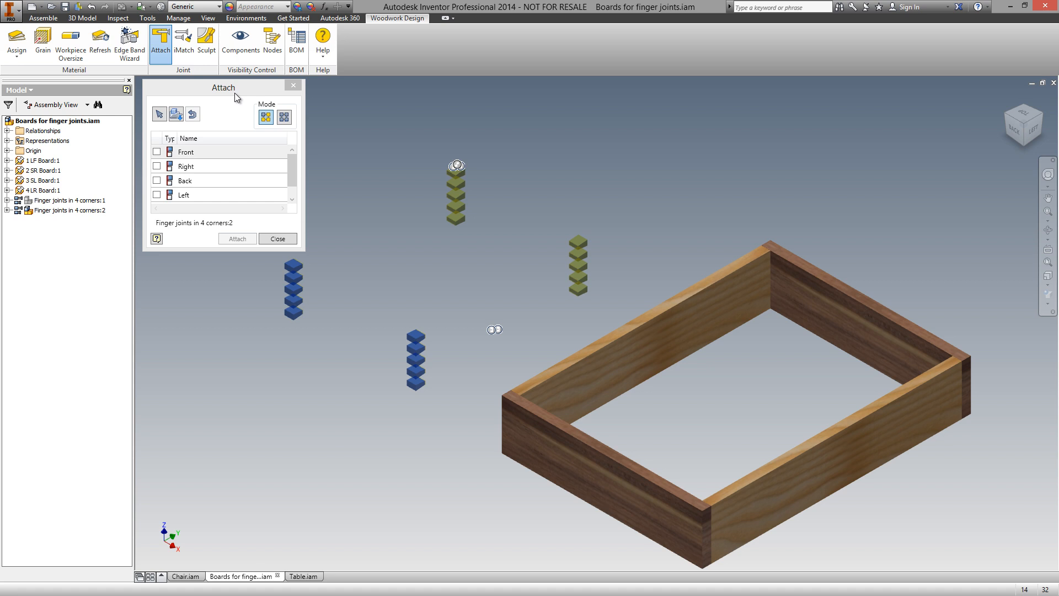
pyautogui.click(600, 471)
pyautogui.click(818, 479)
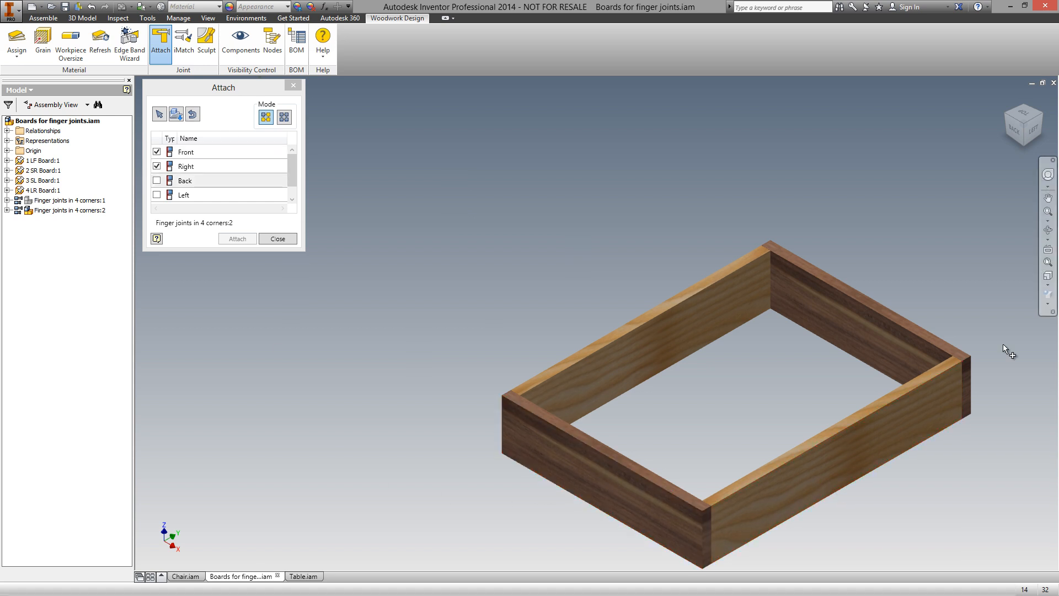
# Step: Attach the Back and Left connections of the finger-joint set to the two remaining boards and finish the Attach command
pyautogui.click(1042, 125)
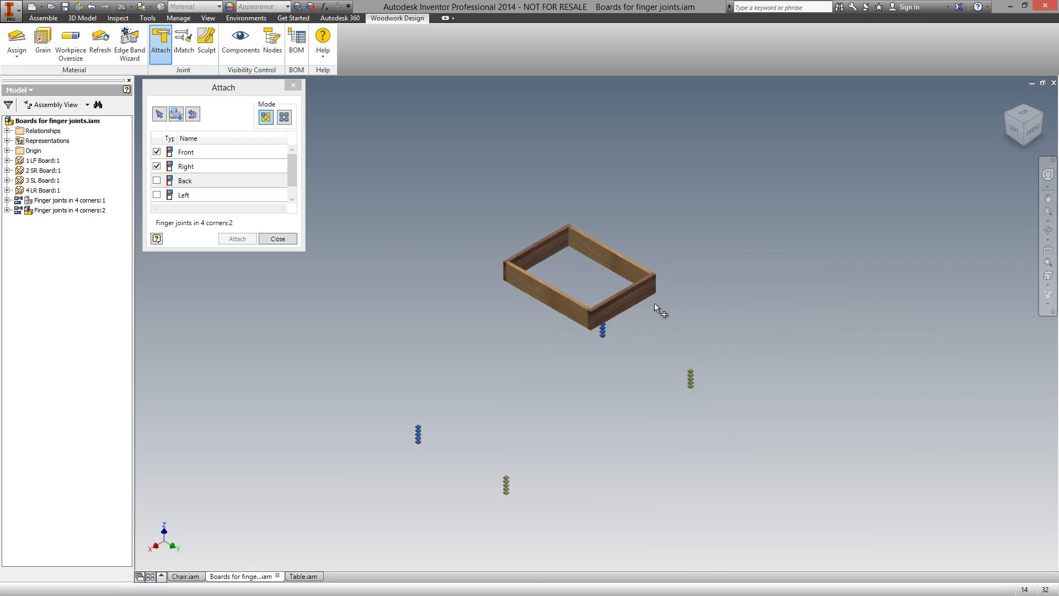
pyautogui.click(650, 302)
pyautogui.click(1042, 116)
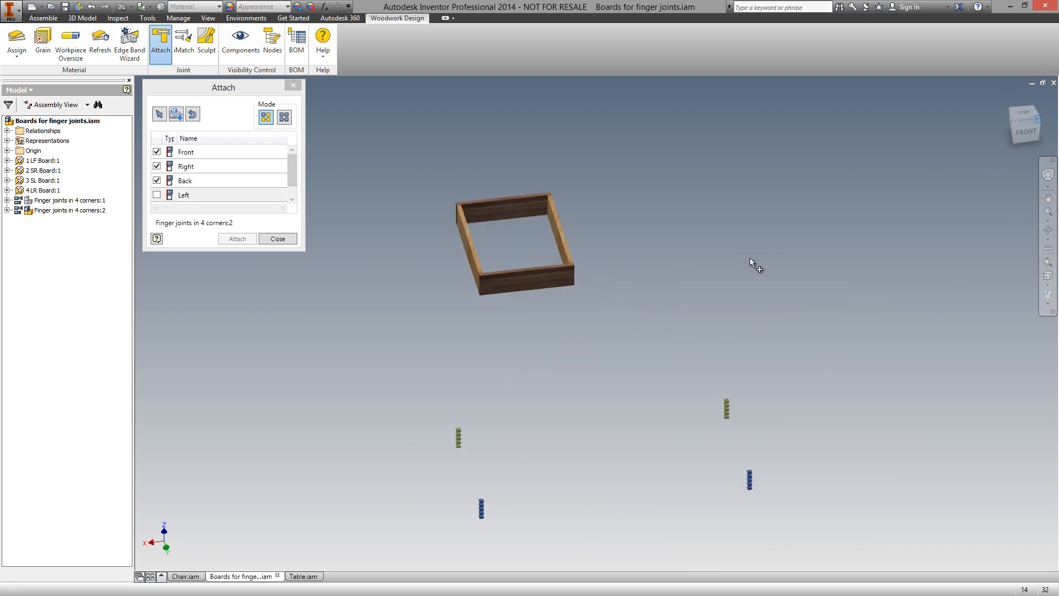
pyautogui.click(588, 173)
pyautogui.scroll(-3, 620, 119)
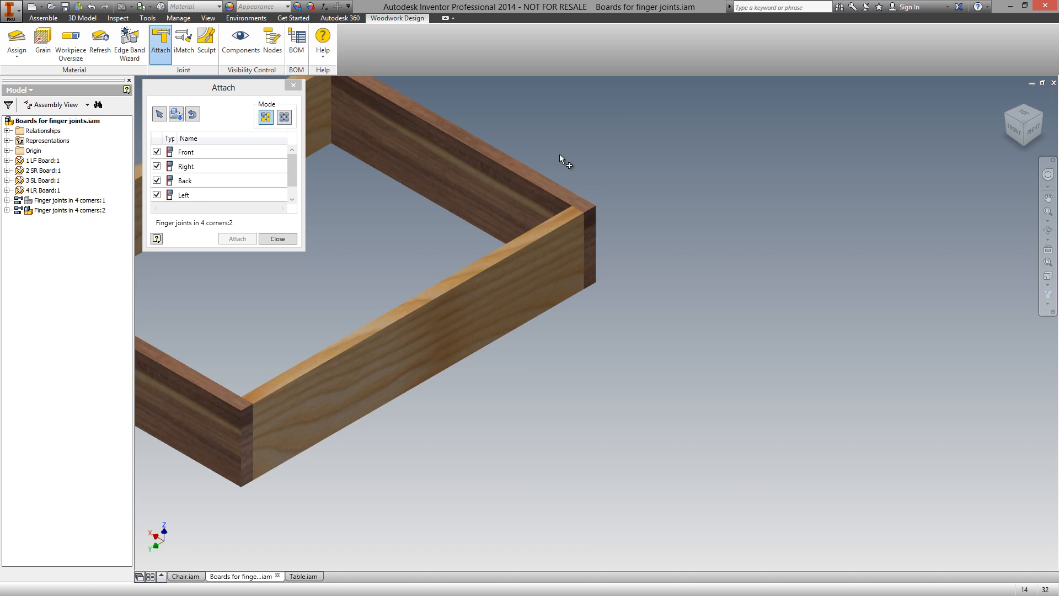
pyautogui.click(550, 187)
pyautogui.scroll(3, 549, 186)
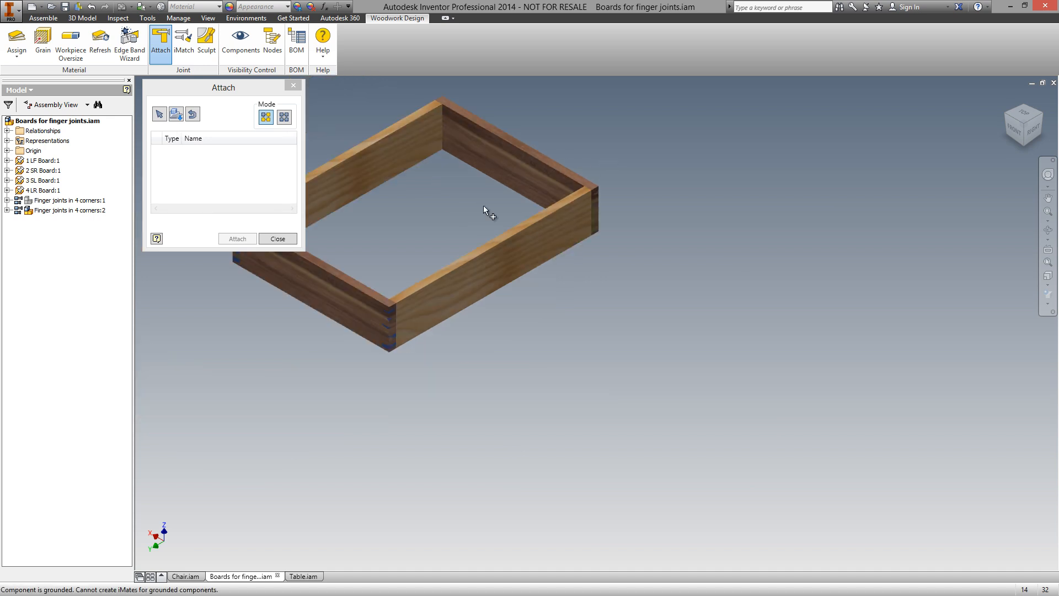
pyautogui.scroll(-4, 368, 329)
pyautogui.scroll(-3, 365, 322)
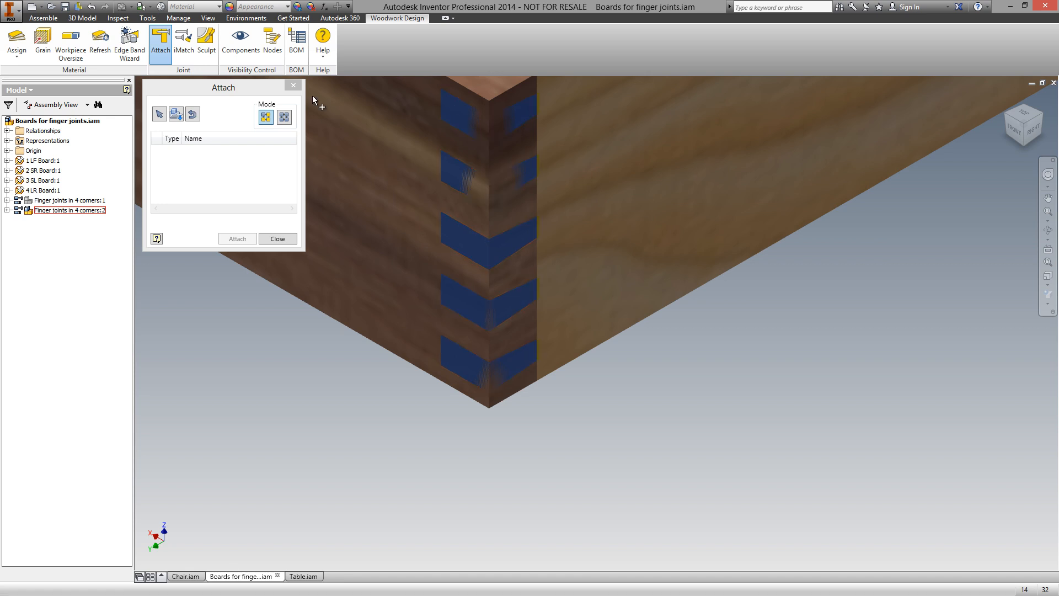
pyautogui.click(293, 85)
# Step: Sculpt the attached finger joints into all four boards of the frame
pyautogui.scroll(3, 595, 286)
pyautogui.moveTo(592, 290); pyautogui.dragTo(569, 472, button='middle')
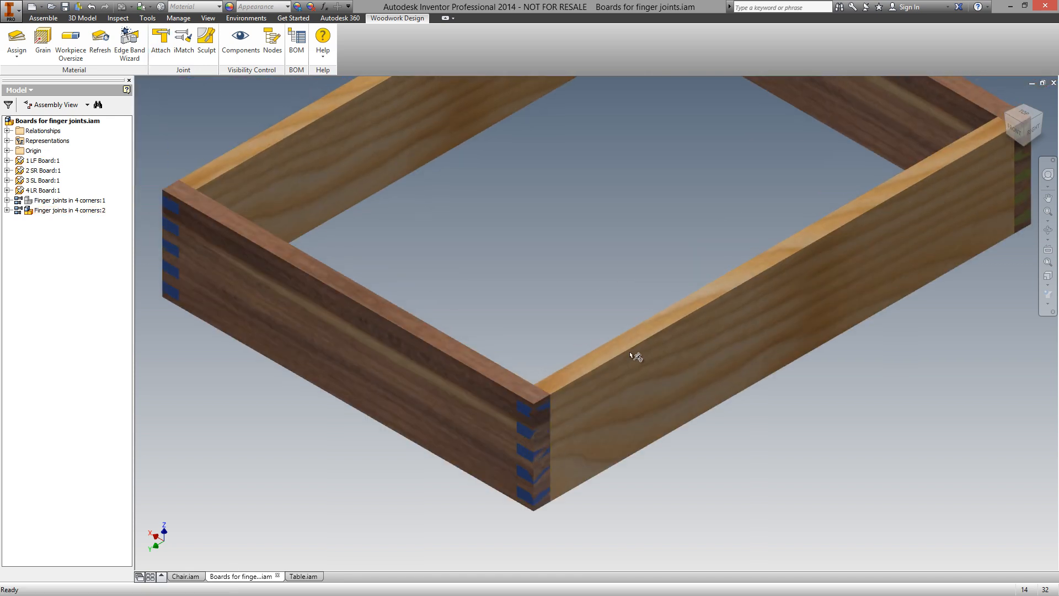
pyautogui.scroll(2, 510, 218)
pyautogui.moveTo(510, 218); pyautogui.dragTo(531, 271, button='middle')
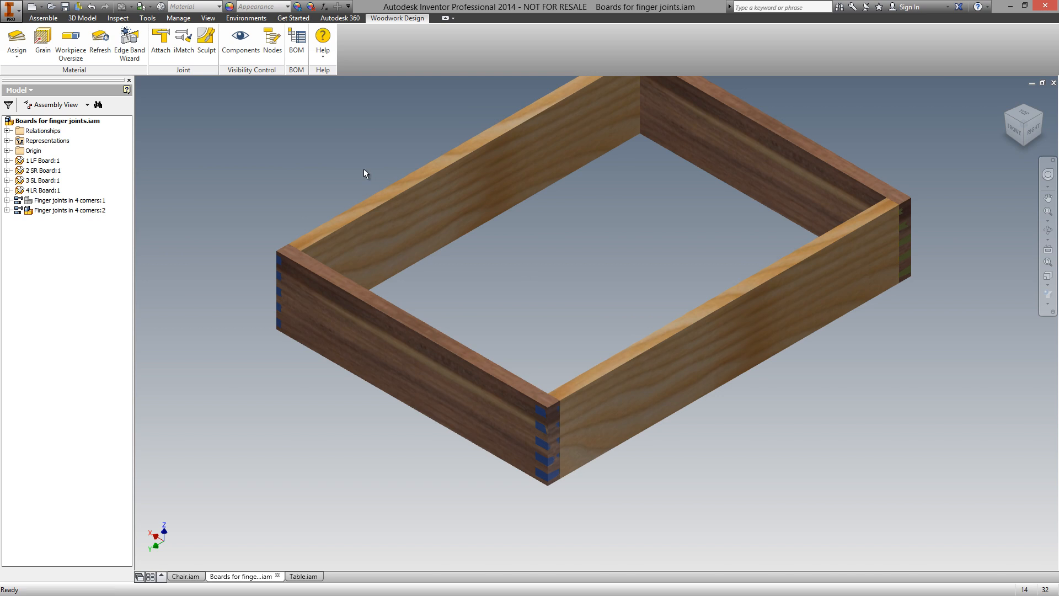
pyautogui.click(210, 51)
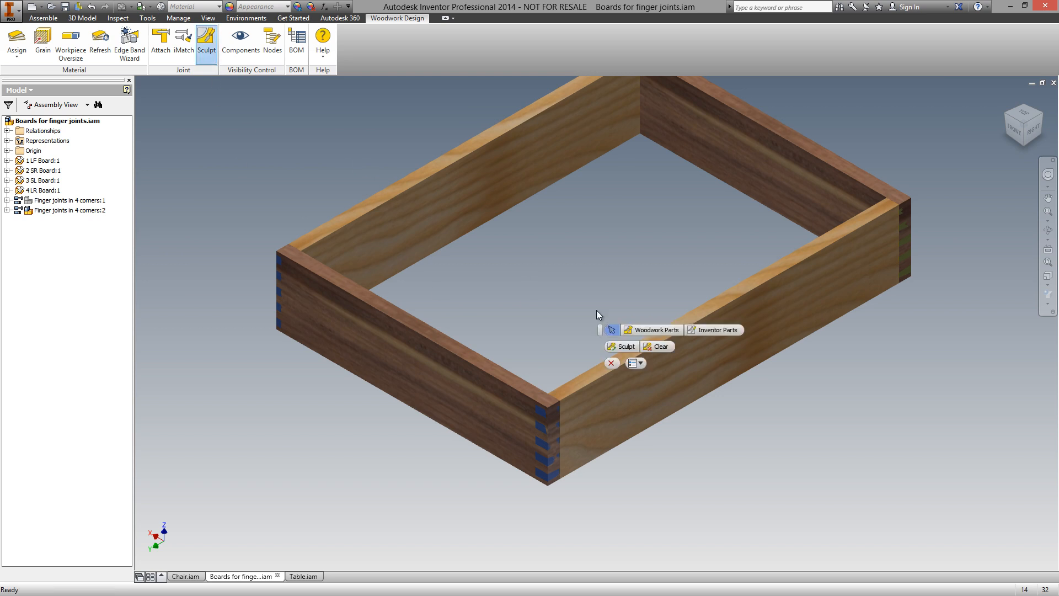
pyautogui.click(624, 346)
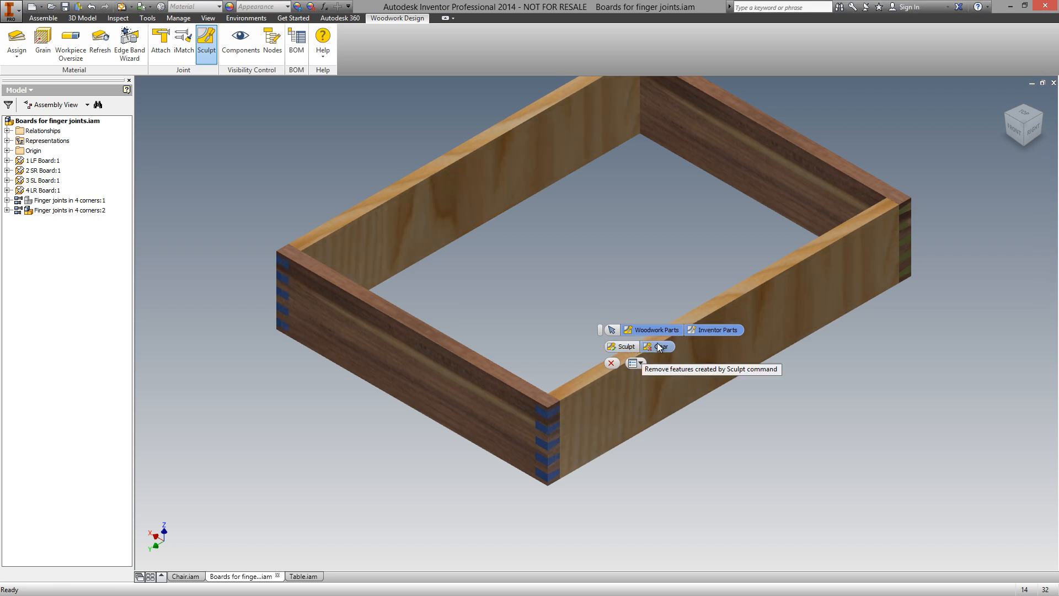
pyautogui.click(611, 363)
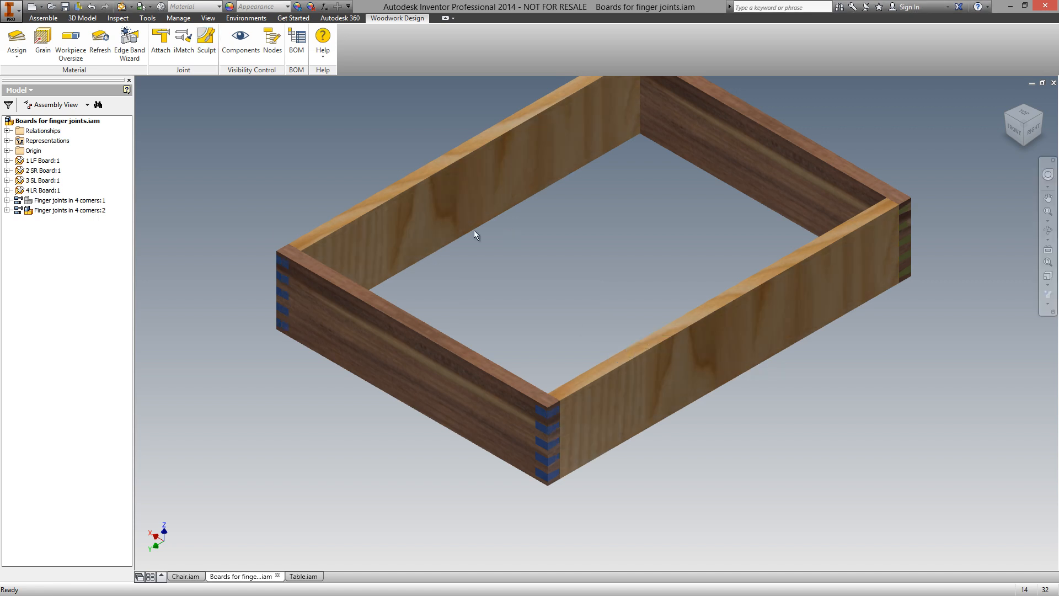
# Step: Hide the Finger joints in 4 corners:2 component to expose the cut corner of the boards
pyautogui.rightClick(51, 212)
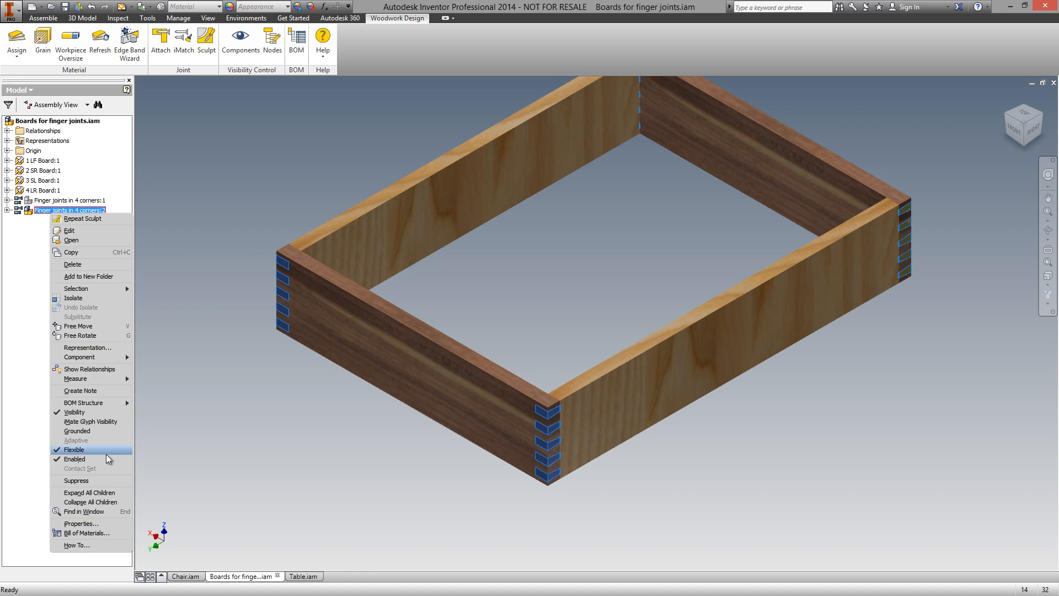
pyautogui.click(104, 412)
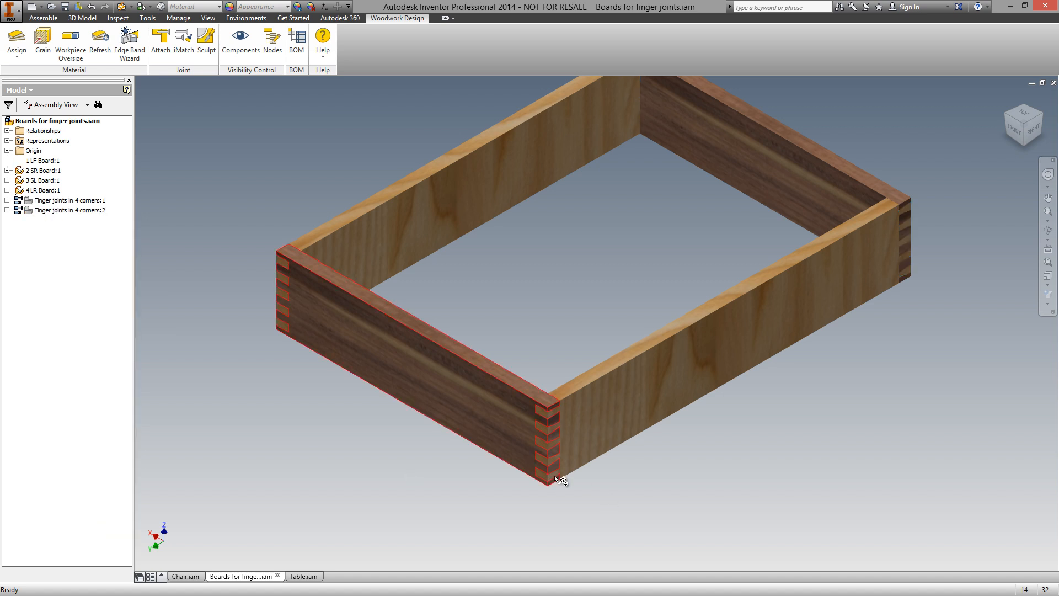
pyautogui.scroll(5, 557, 479)
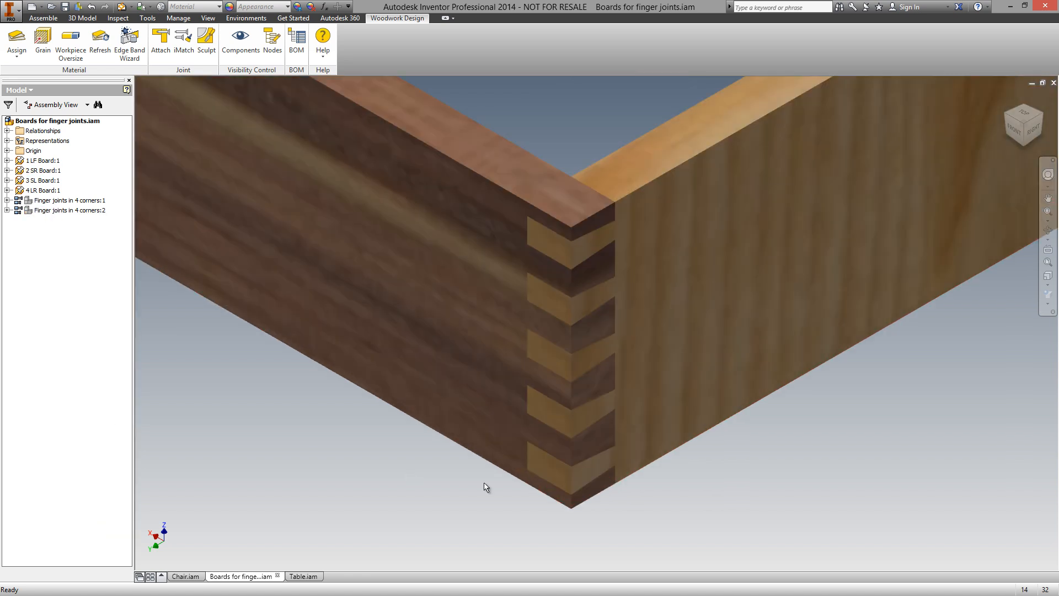
# Step: Open the 1 LF Board part, examine the finger cutouts at both ends, and close it
pyautogui.rightClick(424, 273)
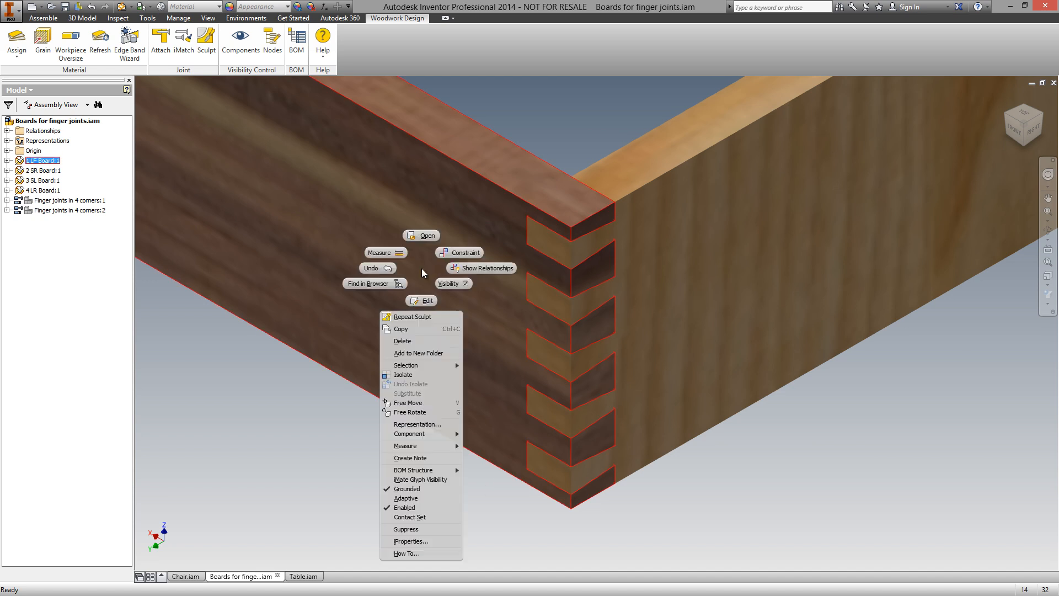
pyautogui.click(424, 238)
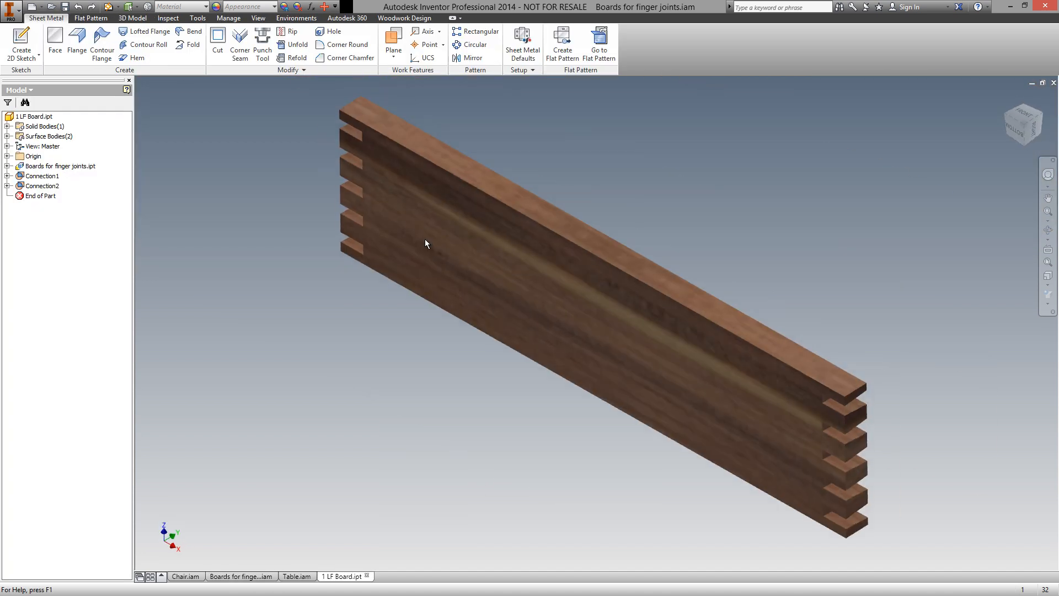
pyautogui.moveTo(889, 314); pyautogui.dragTo(780, 232, button='middle')
pyautogui.scroll(3, 780, 233)
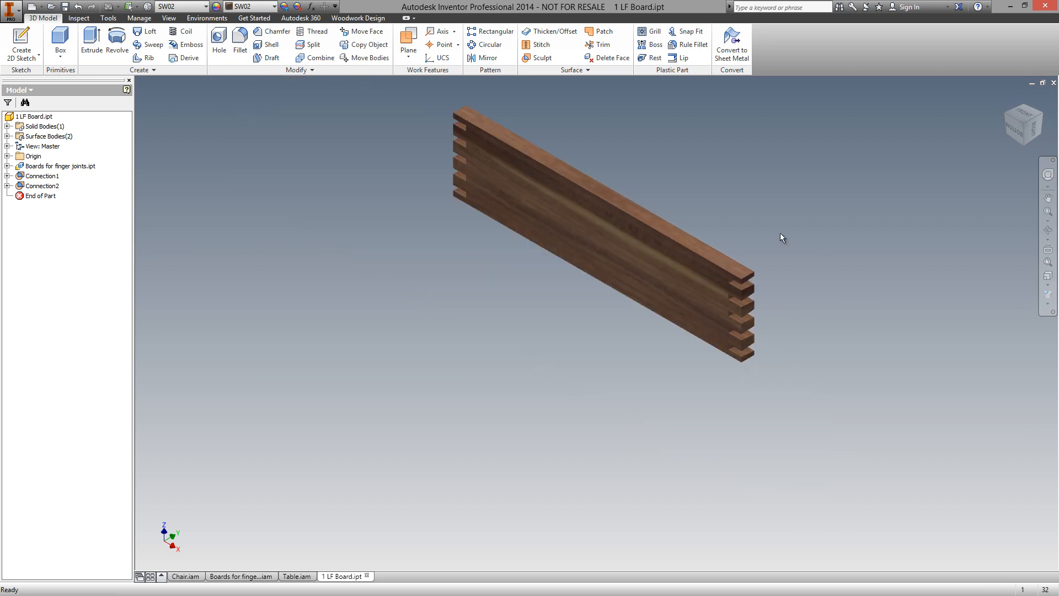
pyautogui.click(1014, 128)
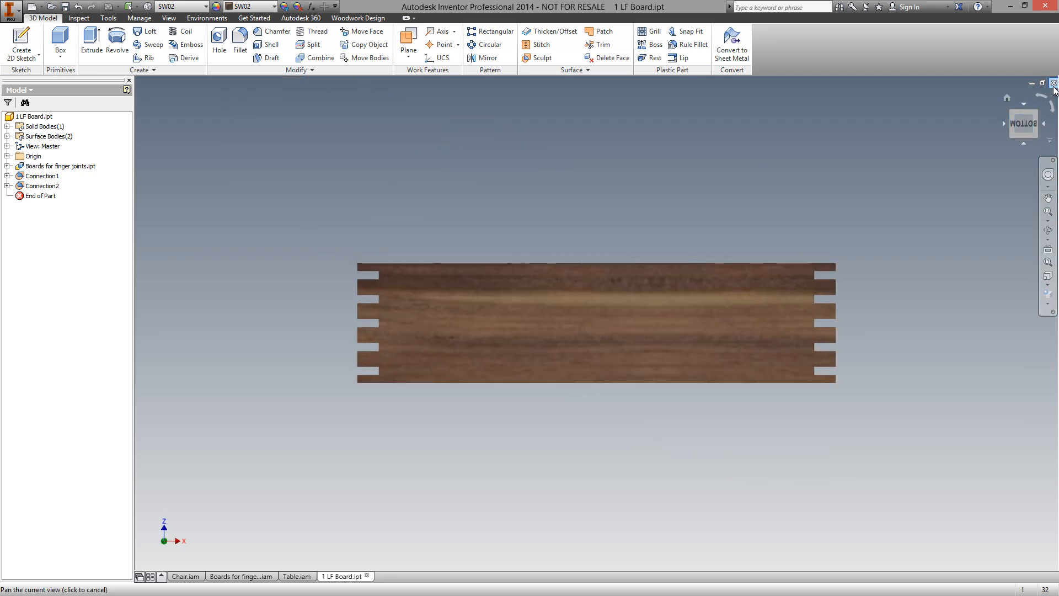
pyautogui.click(1053, 83)
pyautogui.click(511, 325)
# Step: Open the 2 SR Board part, examine the fingers at its ends, and close it
pyautogui.rightClick(739, 251)
pyautogui.click(742, 213)
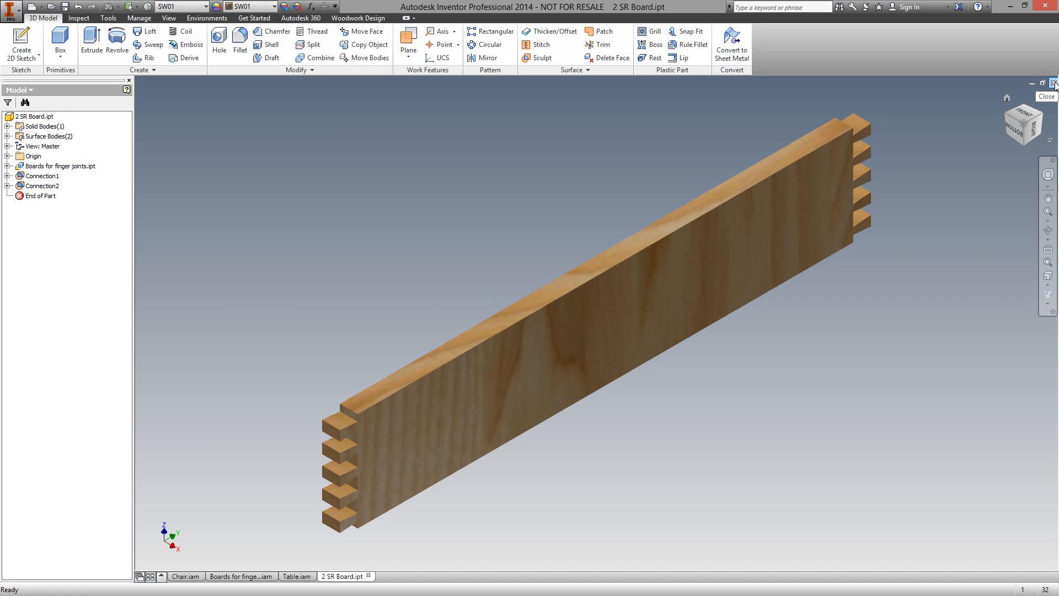
pyautogui.click(1053, 83)
pyautogui.click(507, 328)
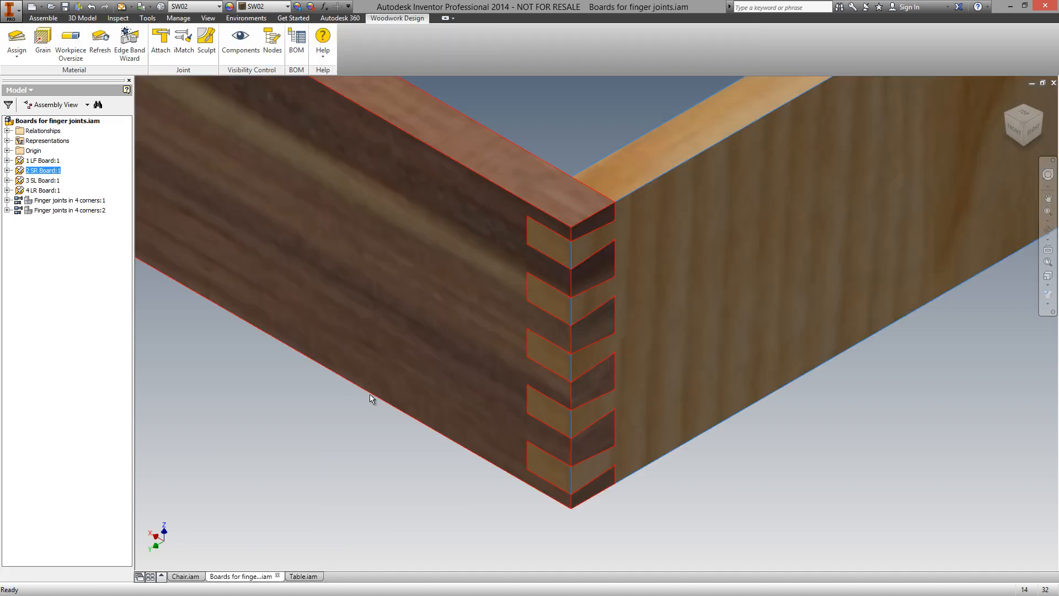
# Step: Switch to the Chair.iam assembly and select its back leg tube for Workpiece Oversize
pyautogui.click(187, 576)
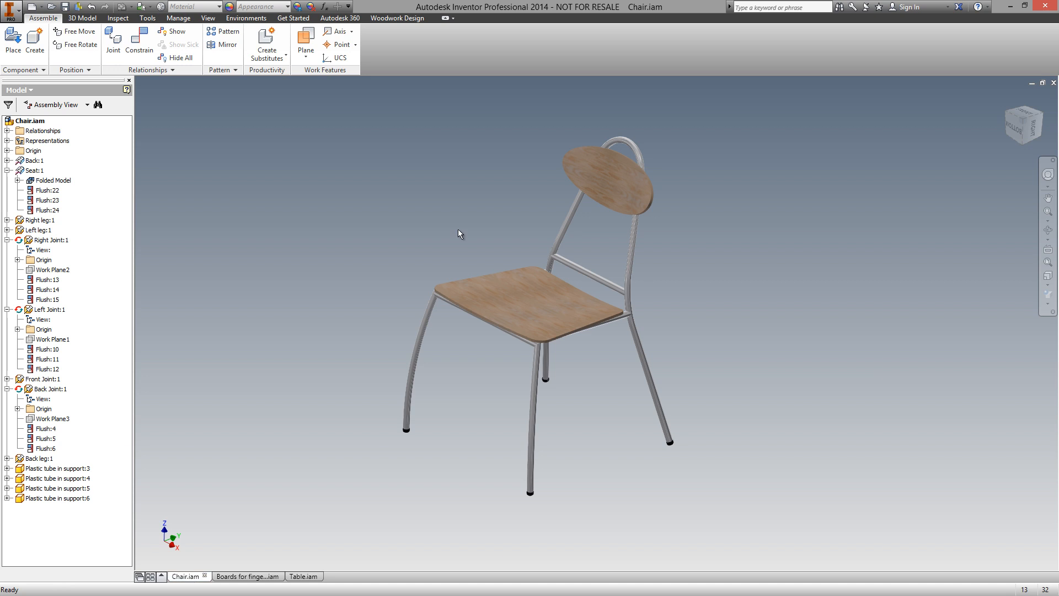
pyautogui.scroll(-5, 529, 203)
pyautogui.scroll(4, 527, 211)
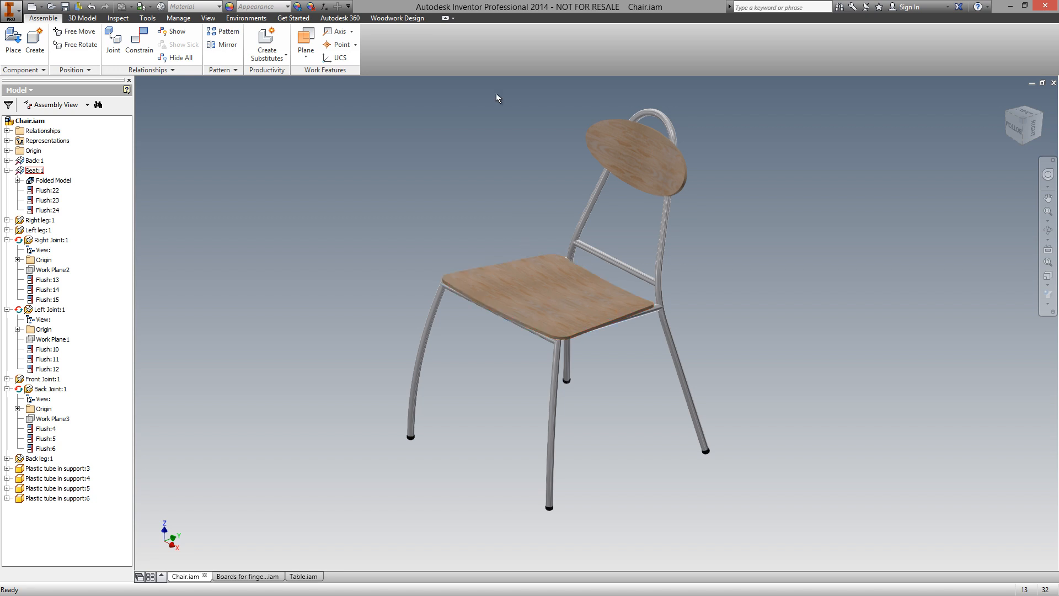
pyautogui.click(411, 19)
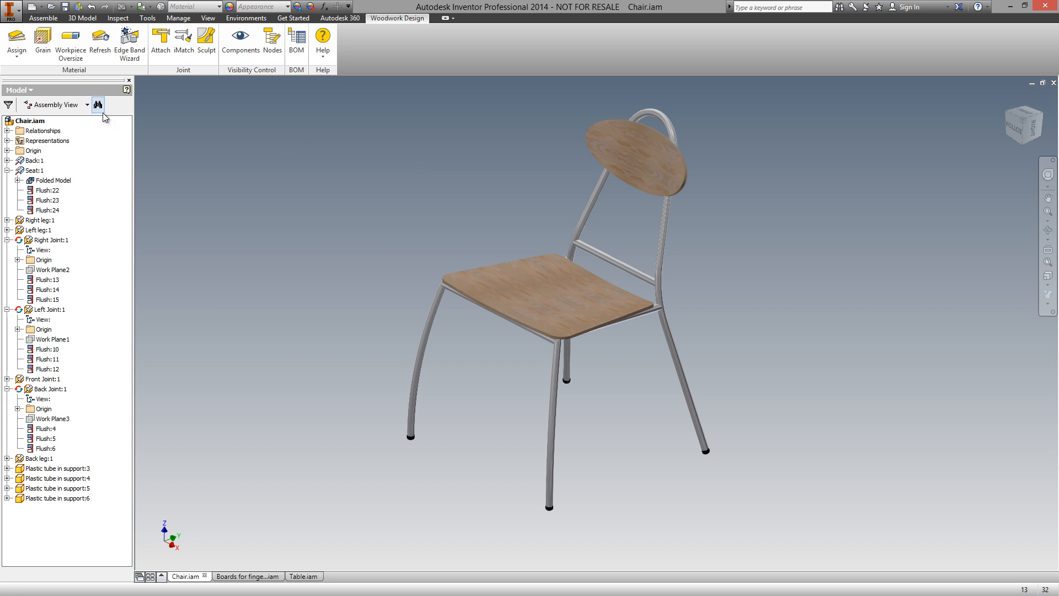
pyautogui.click(77, 60)
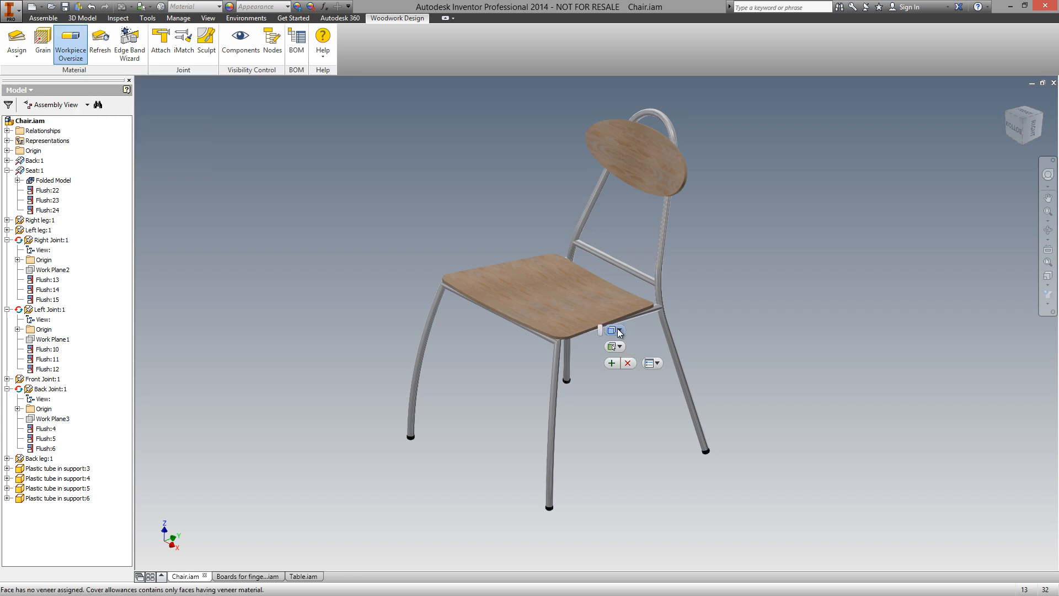
pyautogui.click(615, 346)
pyautogui.click(628, 348)
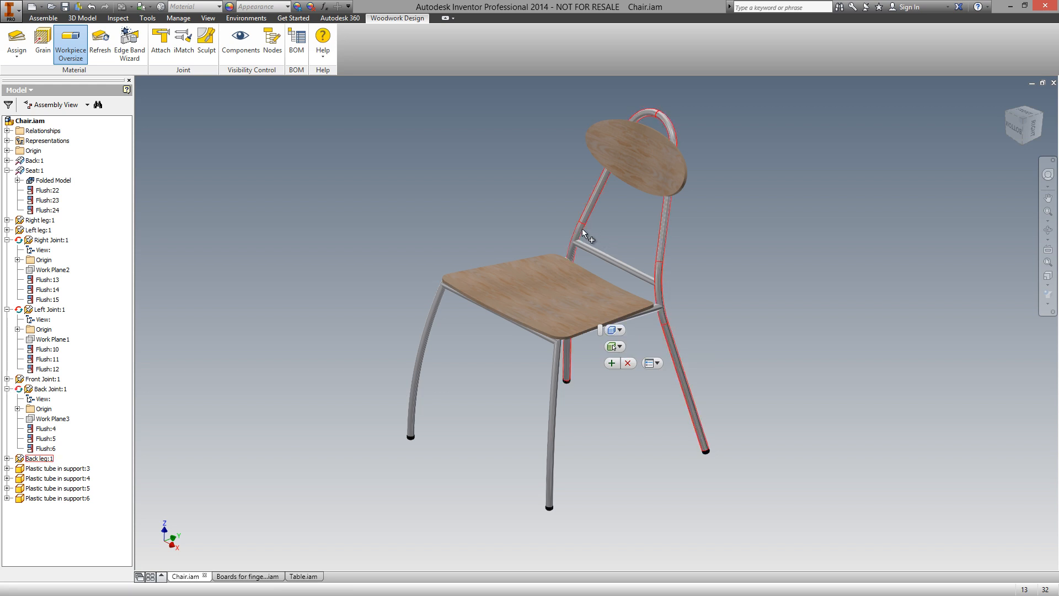
pyautogui.click(582, 232)
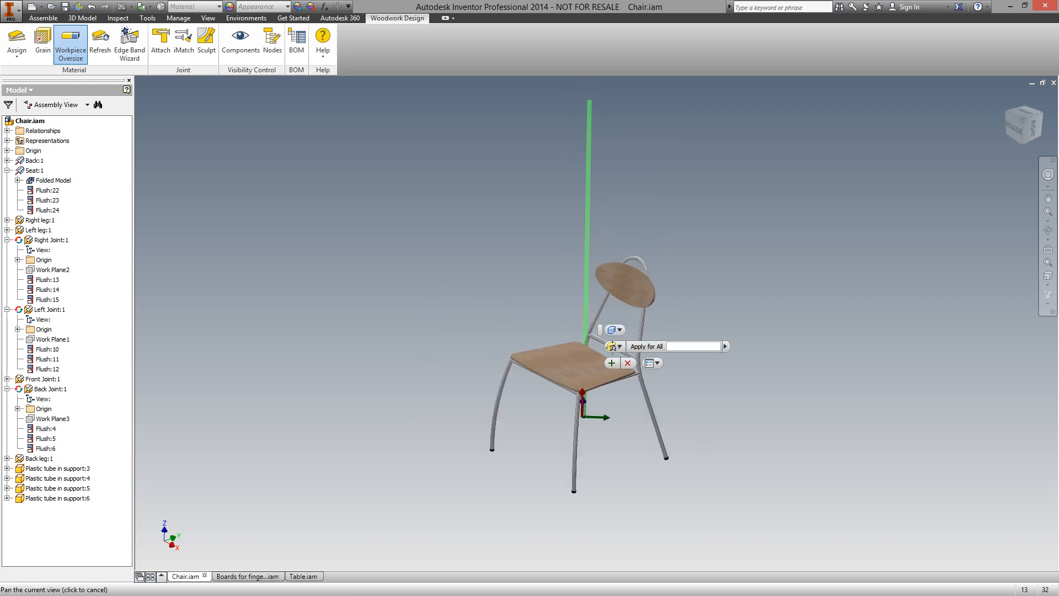
# Step: Apply an oversize allowance of 20 to the upper end face of the back leg's workpiece
pyautogui.scroll(-3, 598, 167)
pyautogui.scroll(-5, 570, 160)
pyautogui.scroll(-3, 570, 159)
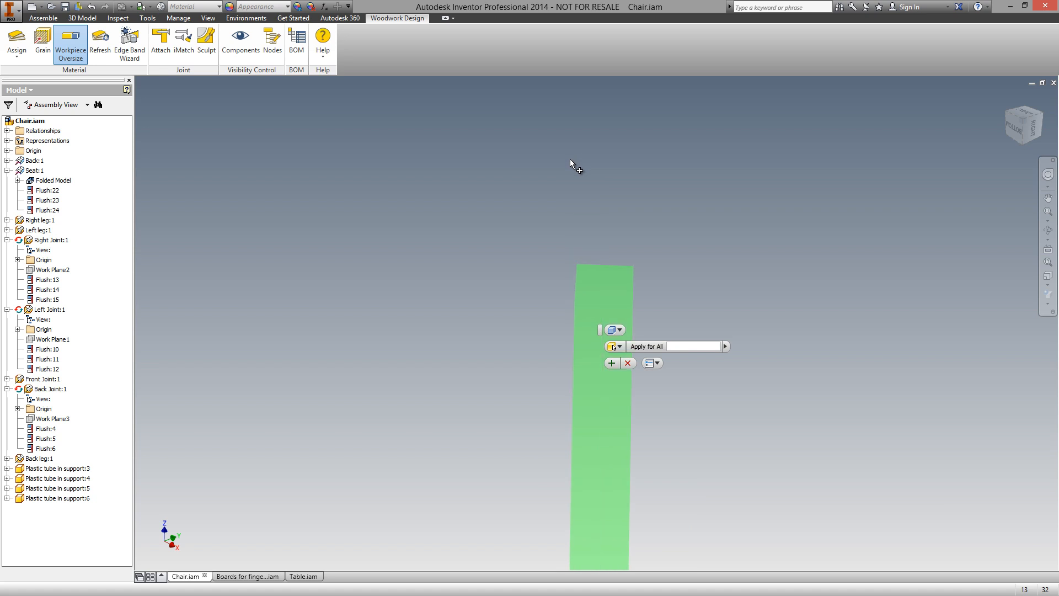
pyautogui.click(619, 277)
pyautogui.click(612, 362)
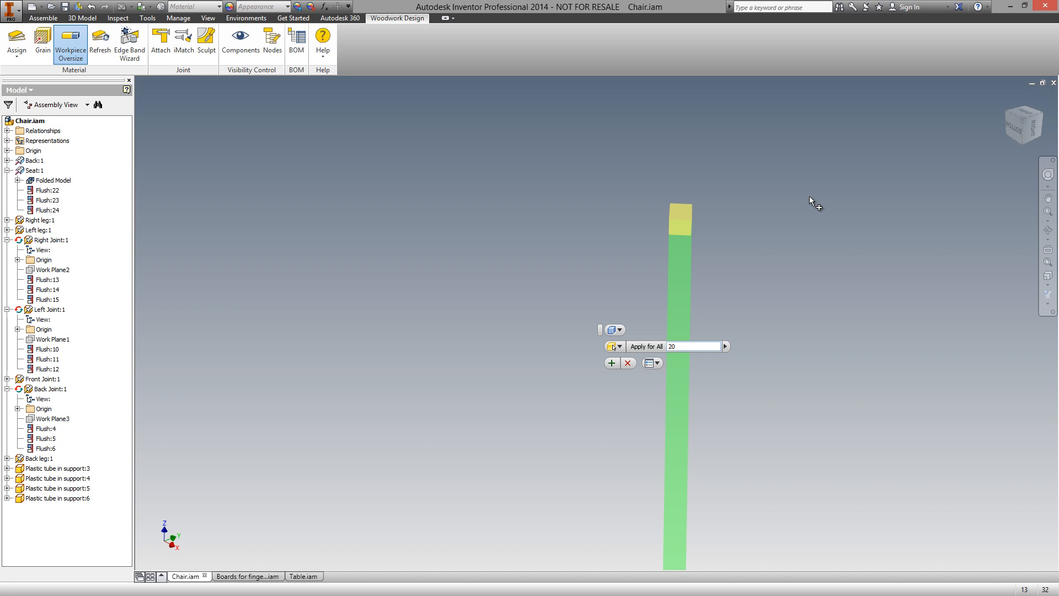
pyautogui.click(628, 363)
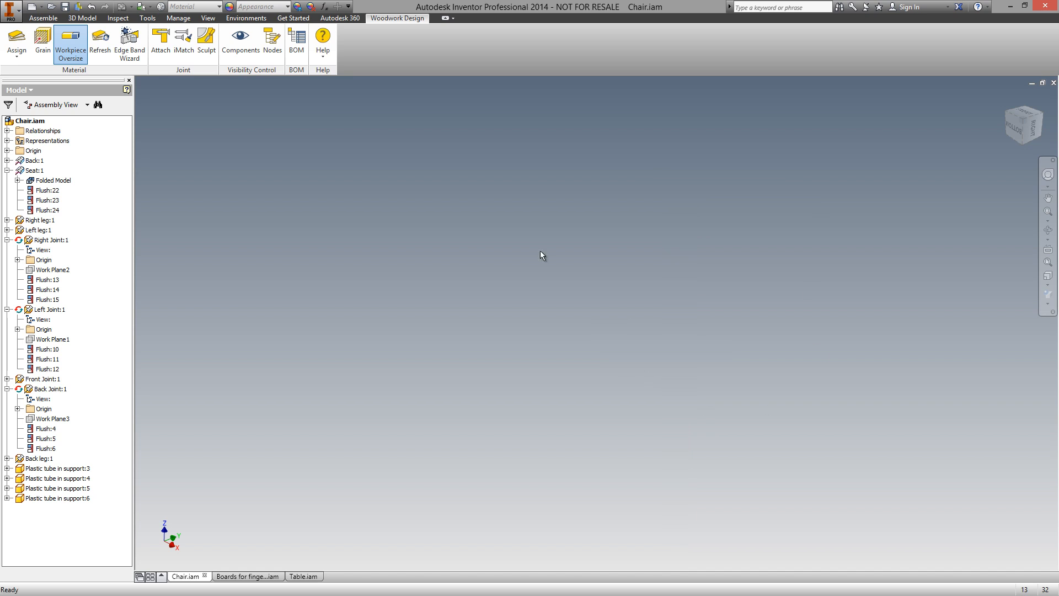
# Step: Open the chair's Seat part and display its flat pattern
pyautogui.scroll(3, 516, 223)
pyautogui.scroll(-6, 538, 380)
pyautogui.rightClick(521, 392)
pyautogui.click(527, 360)
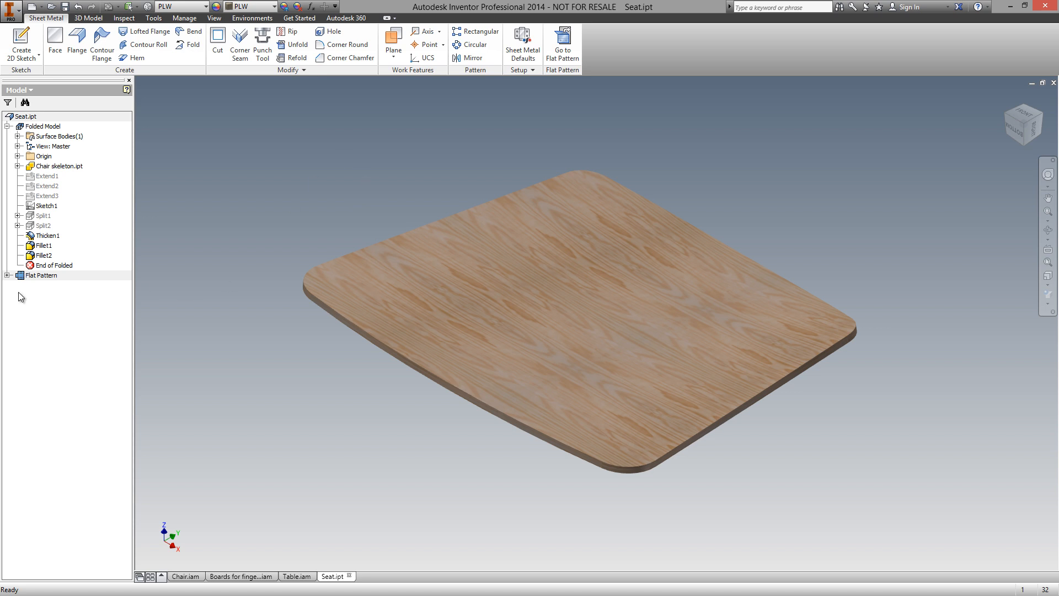
pyautogui.doubleClick(33, 274)
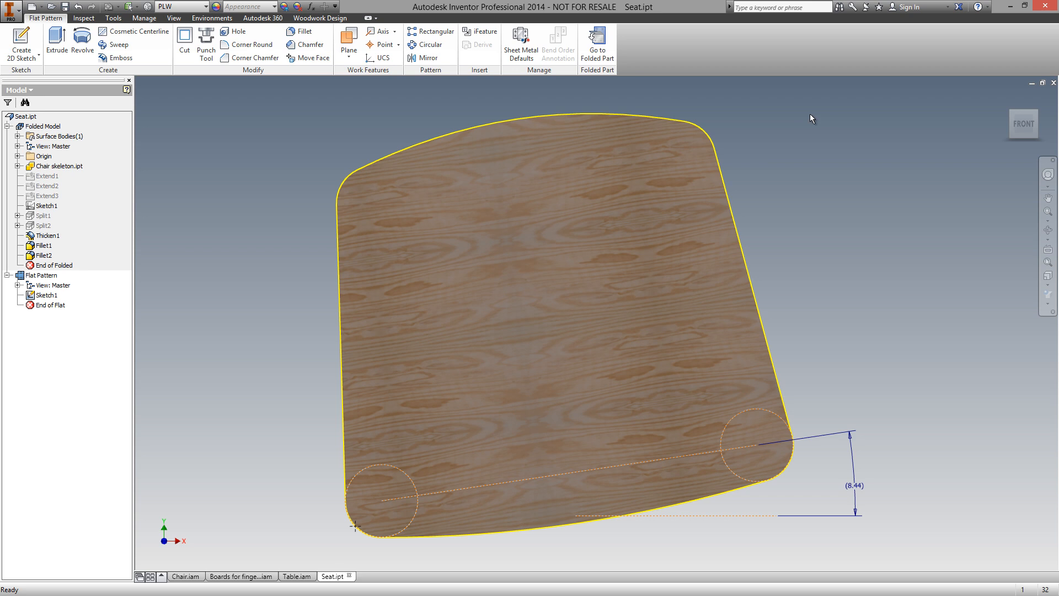
# Step: Apply a workpiece oversize allowance of 10 to all sides of the seat's flat pattern
pyautogui.click(317, 20)
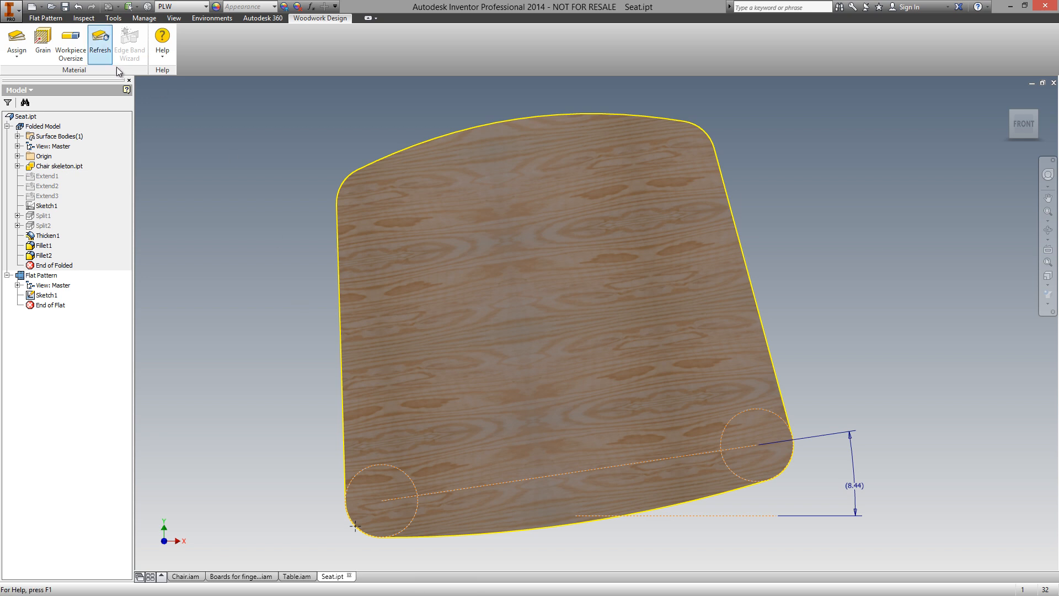
pyautogui.click(77, 59)
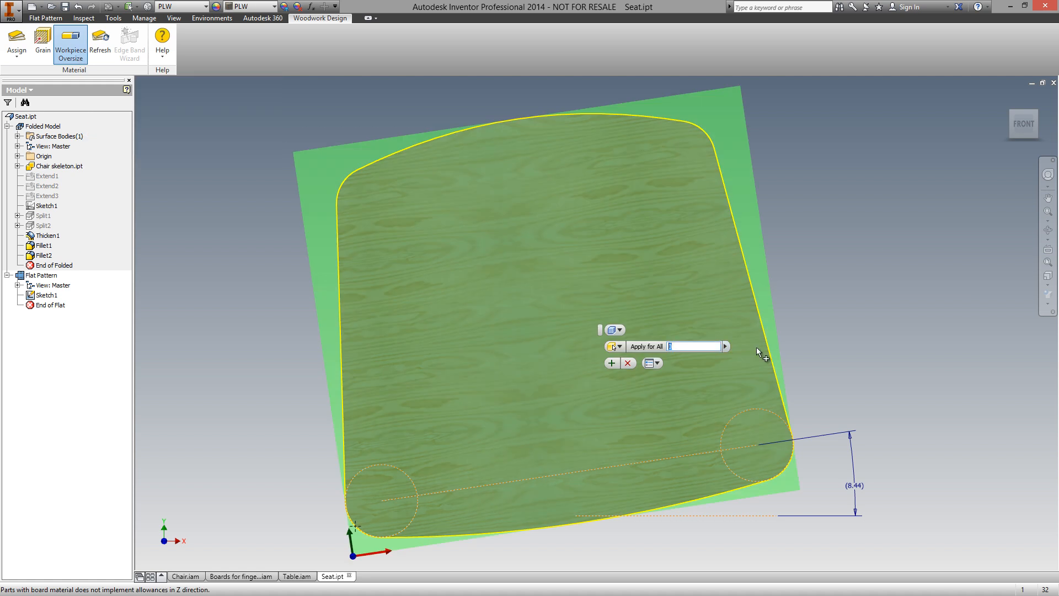
pyautogui.write('10')
pyautogui.click(613, 362)
pyautogui.press('F4')
pyautogui.moveTo(638, 432); pyautogui.dragTo(762, 309)
pyautogui.click(1018, 120)
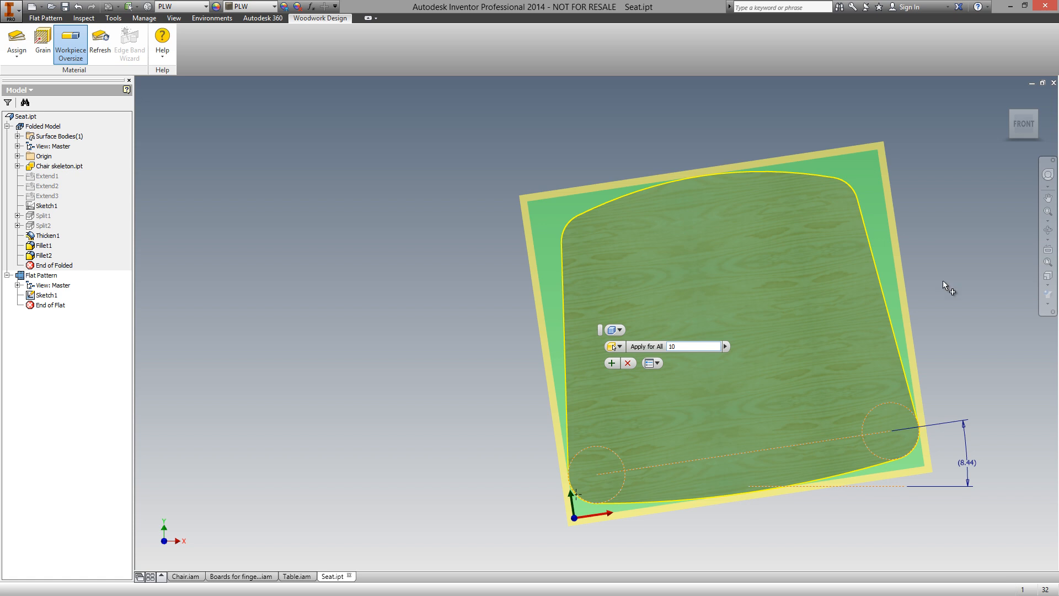
pyautogui.moveTo(913, 272); pyautogui.dragTo(863, 268, button='middle')
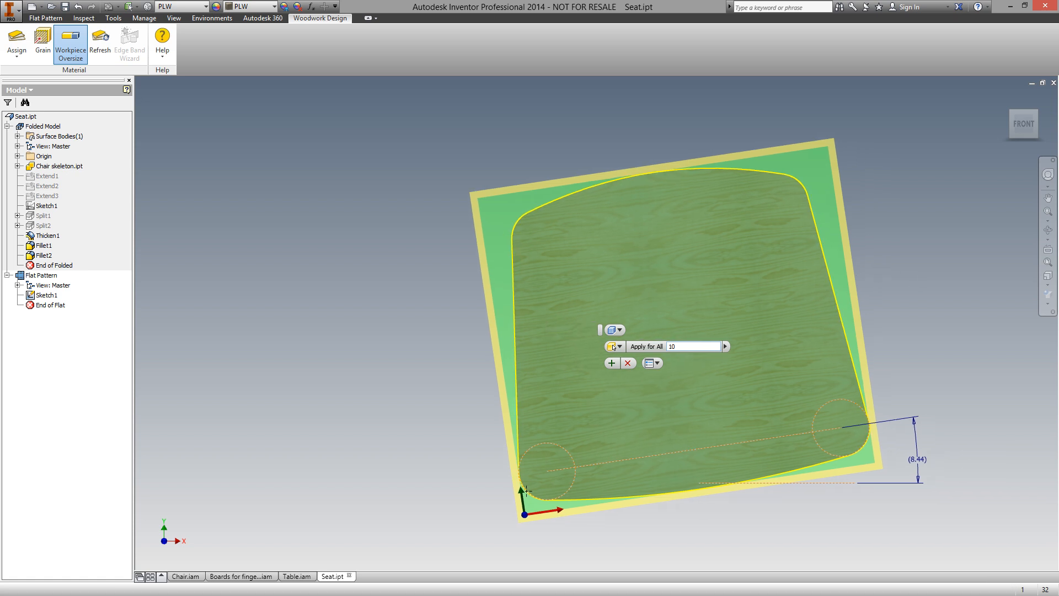
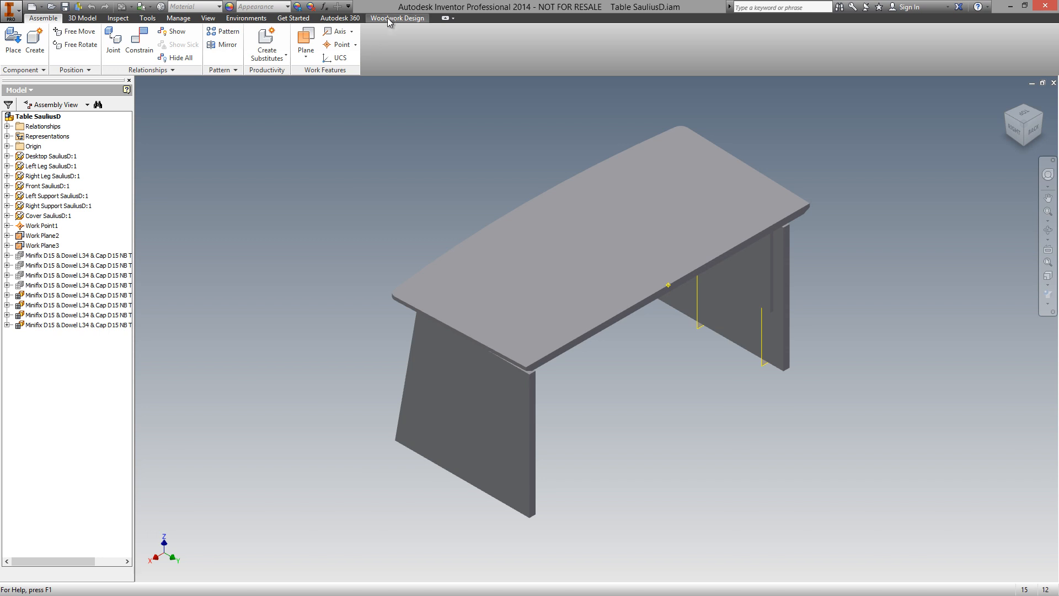
# Step: Assign the board material MDF, Medium Density Chipboard, to the table's left and right legs
pyautogui.click(390, 19)
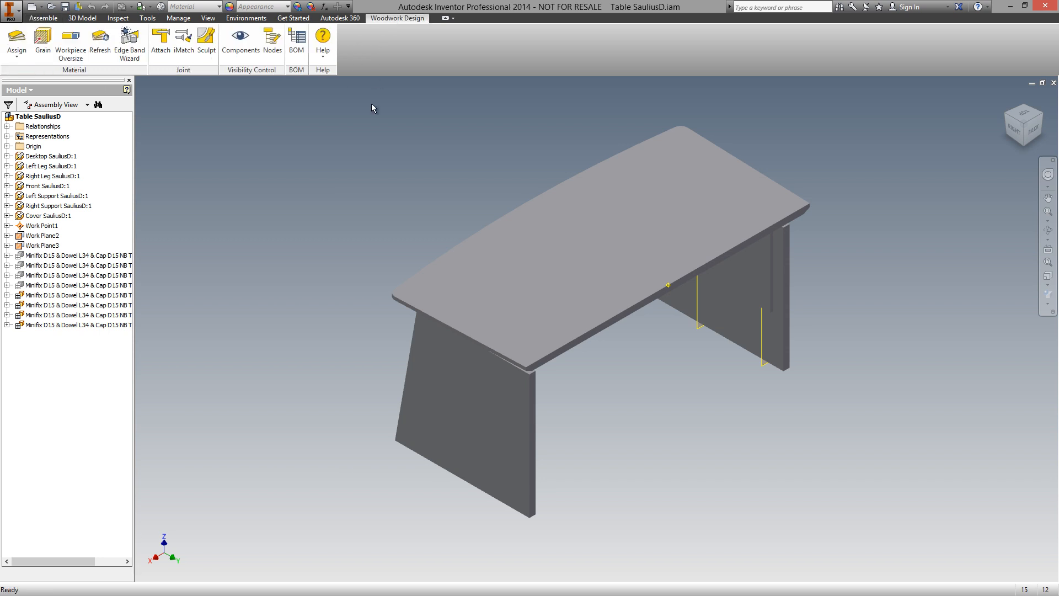
pyautogui.click(17, 39)
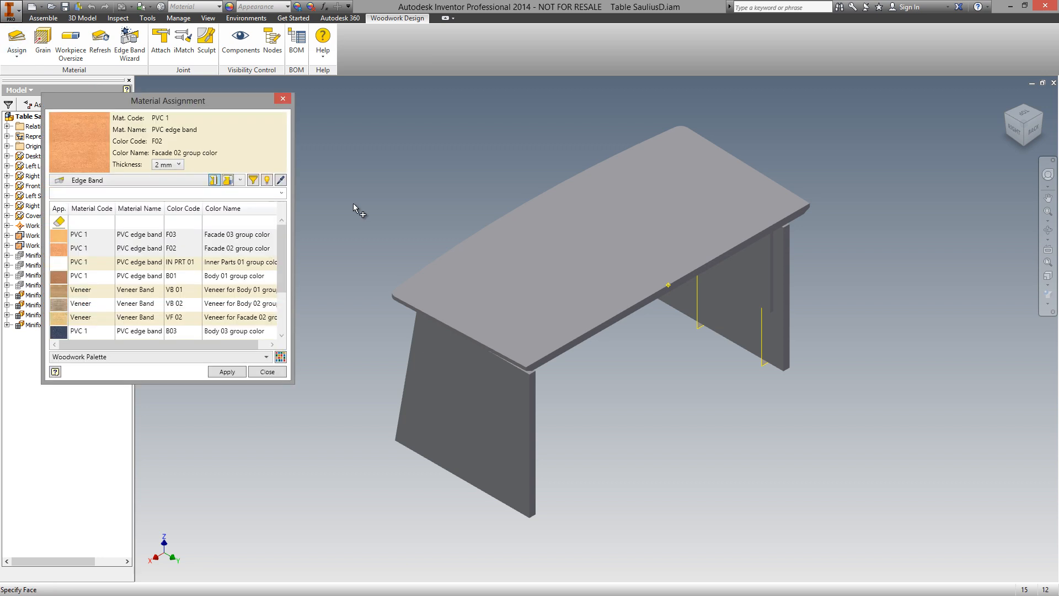
pyautogui.moveTo(229, 101); pyautogui.dragTo(337, 100)
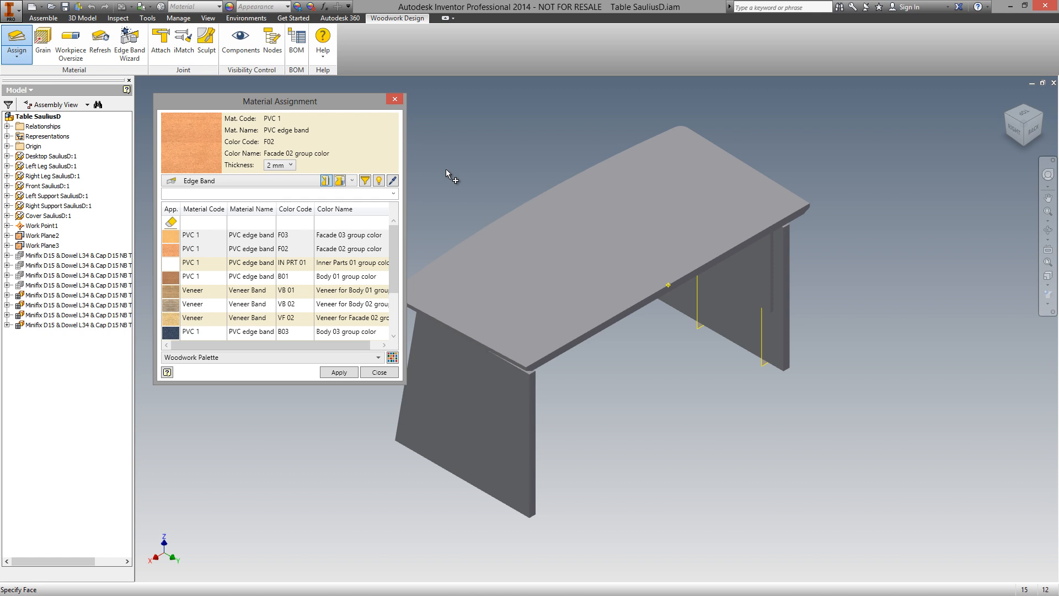
pyautogui.click(279, 178)
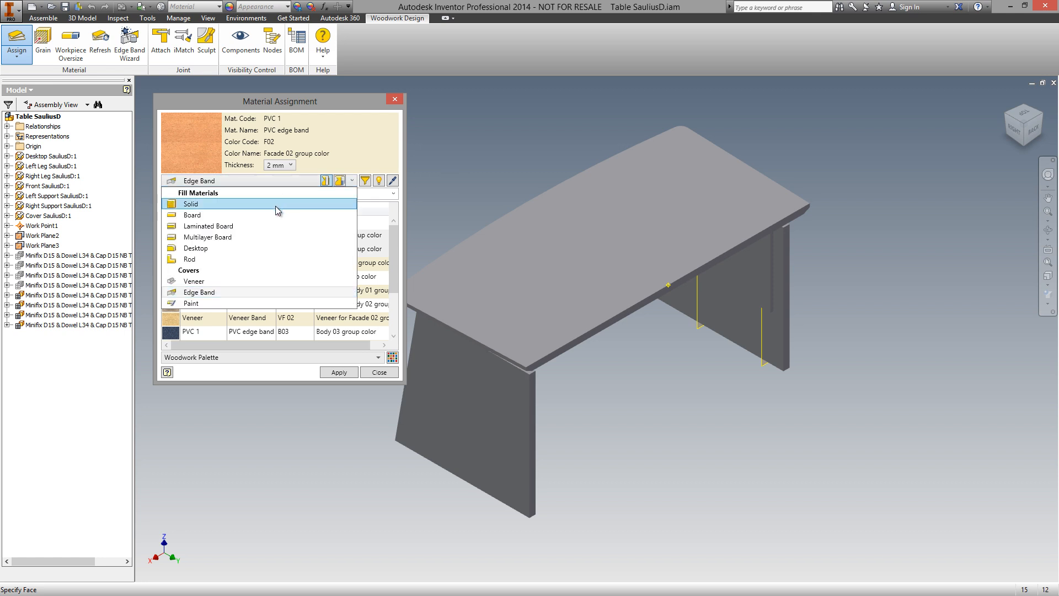
pyautogui.click(266, 215)
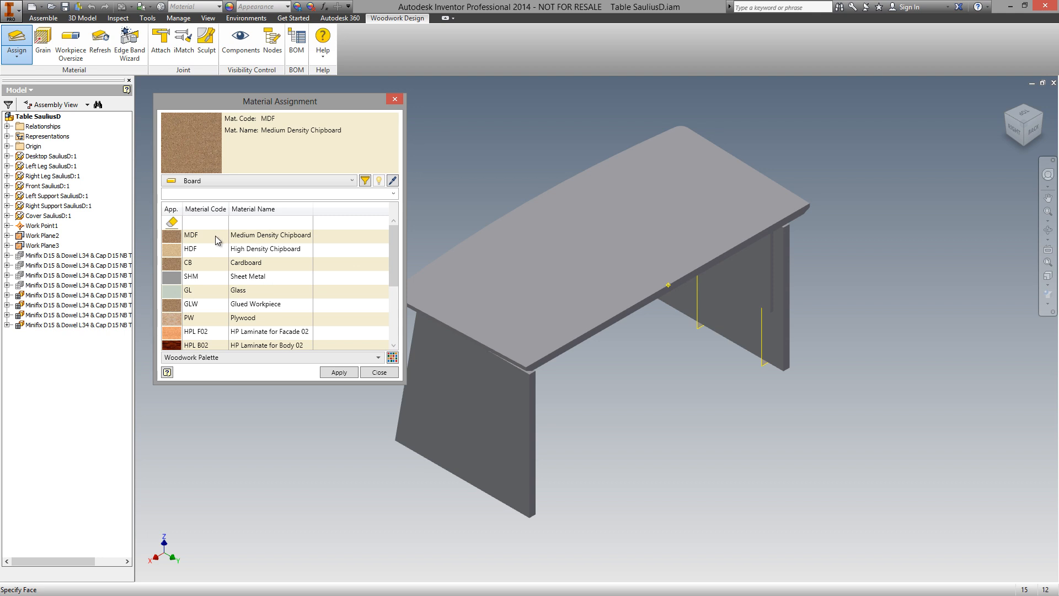
pyautogui.click(217, 236)
pyautogui.click(508, 445)
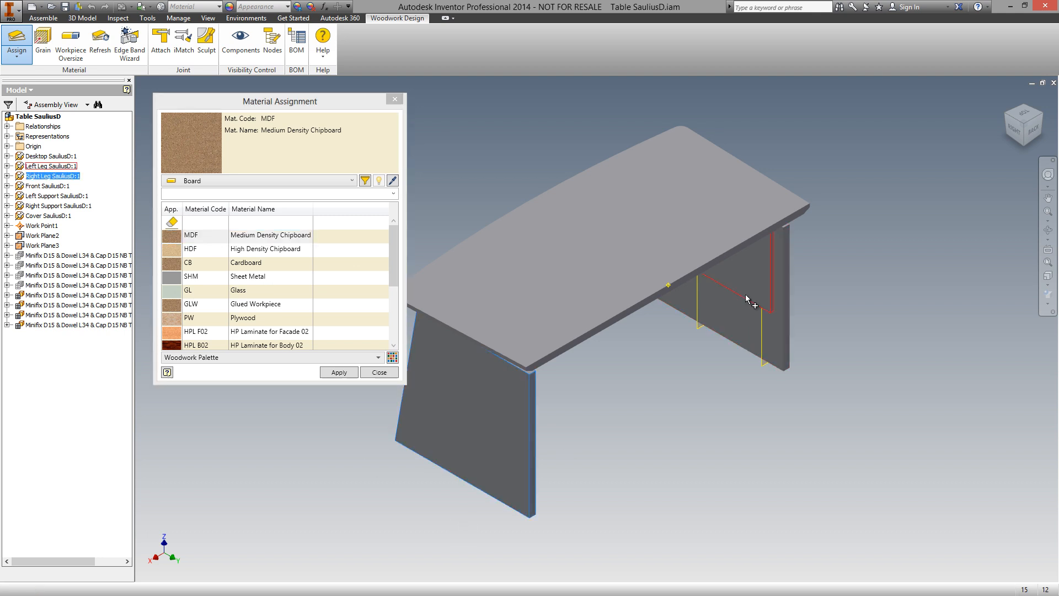
pyautogui.click(732, 326)
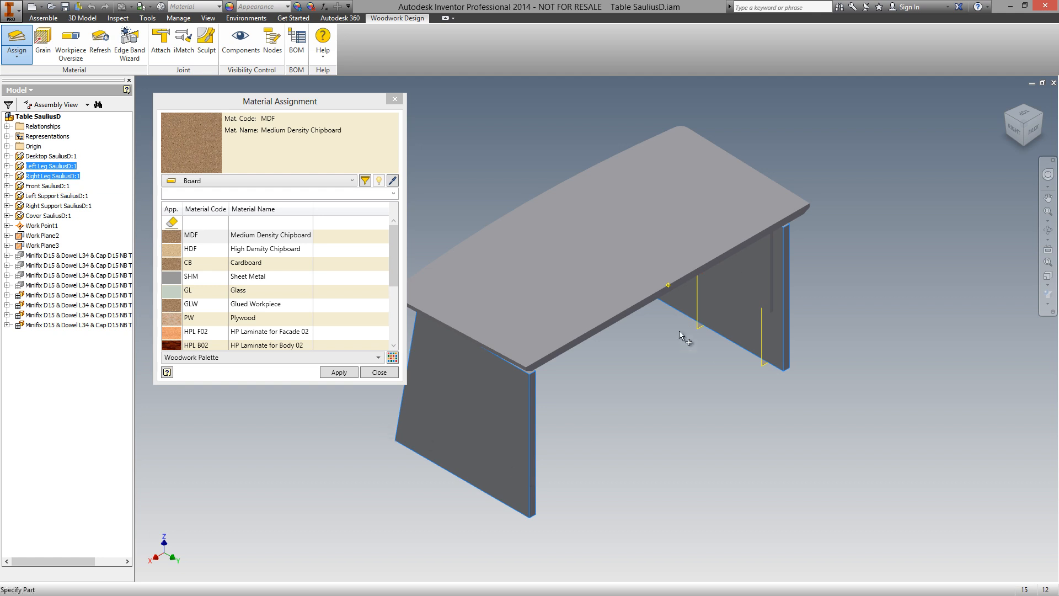
pyautogui.click(338, 373)
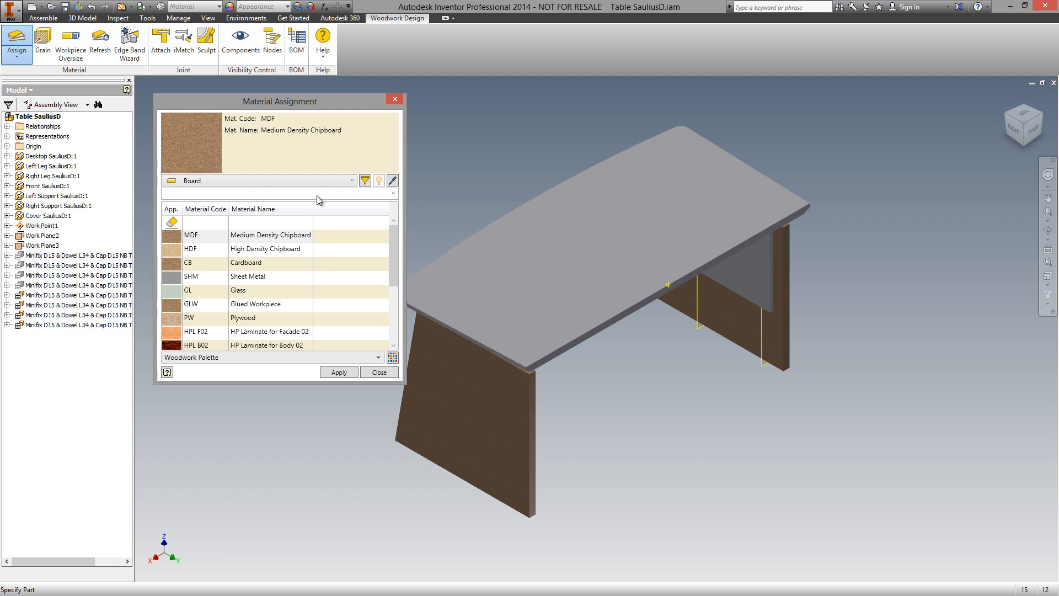
# Step: Assign the multilayer board material VN+2MDF+VN to the desktop
pyautogui.click(261, 182)
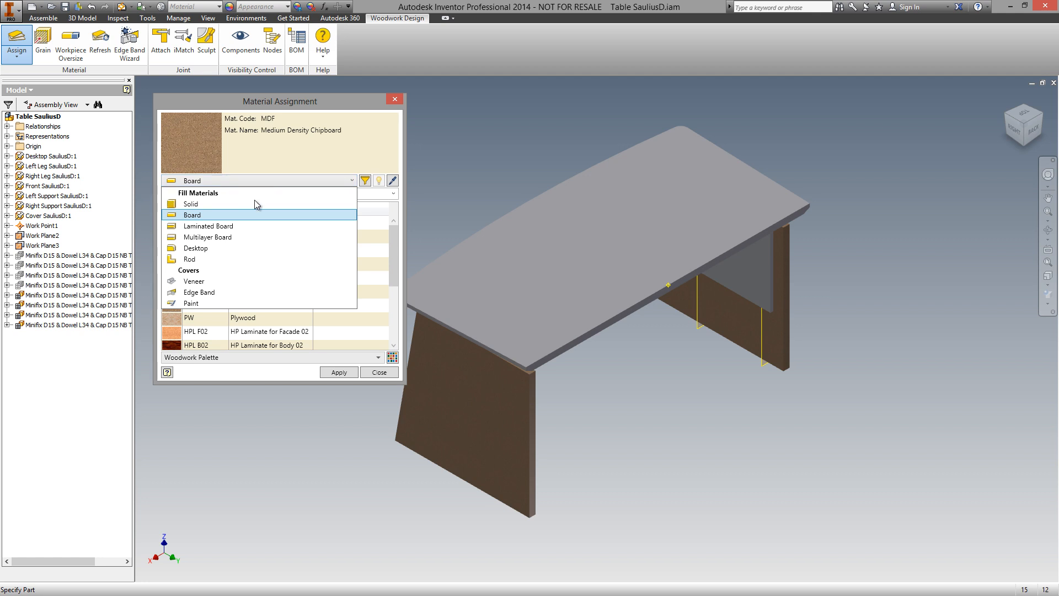
pyautogui.click(230, 237)
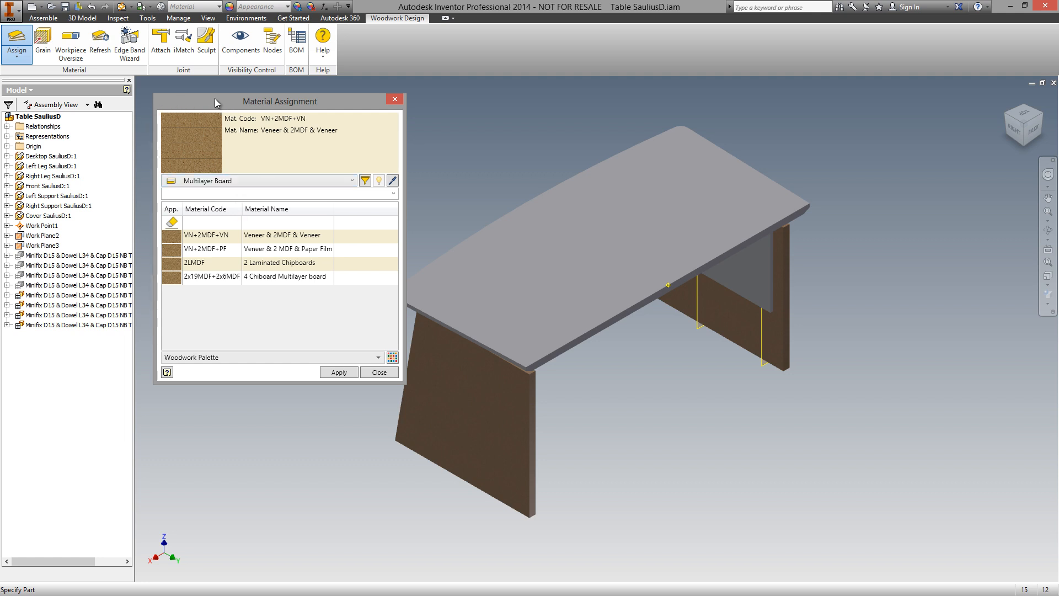
pyautogui.click(232, 241)
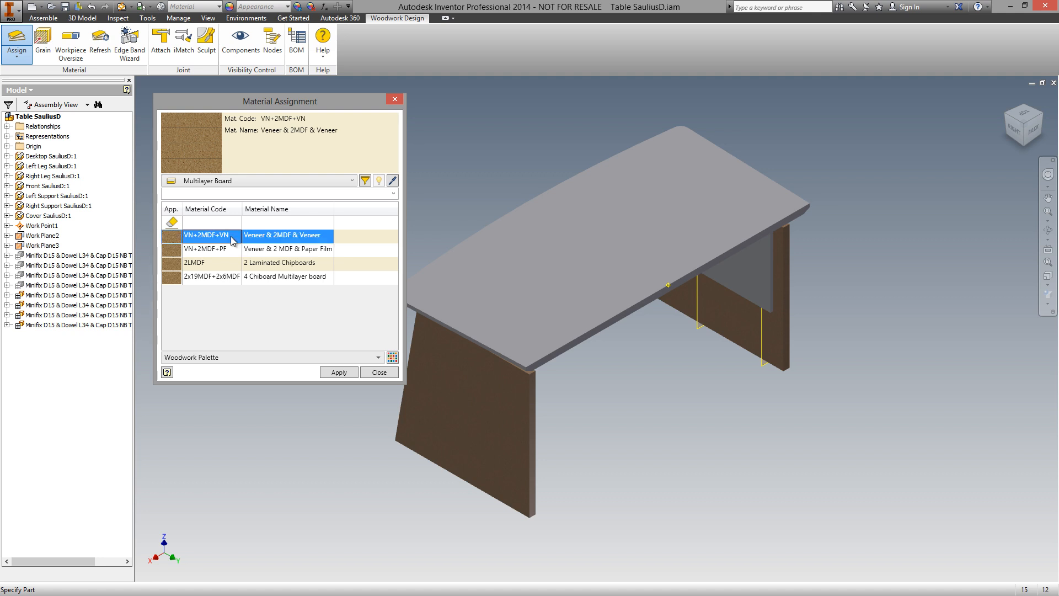
pyautogui.click(539, 247)
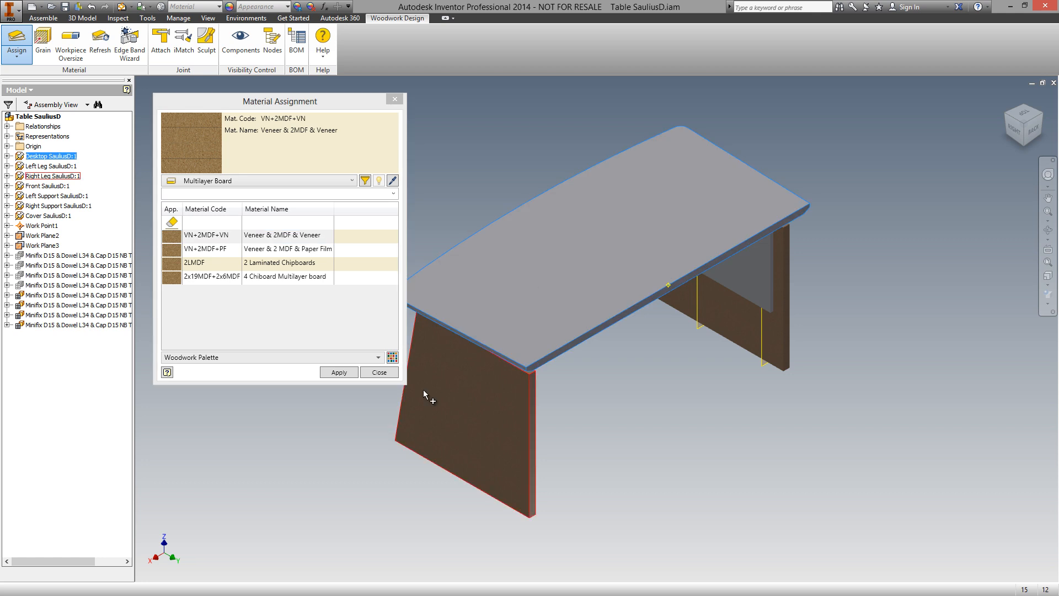
pyautogui.click(338, 372)
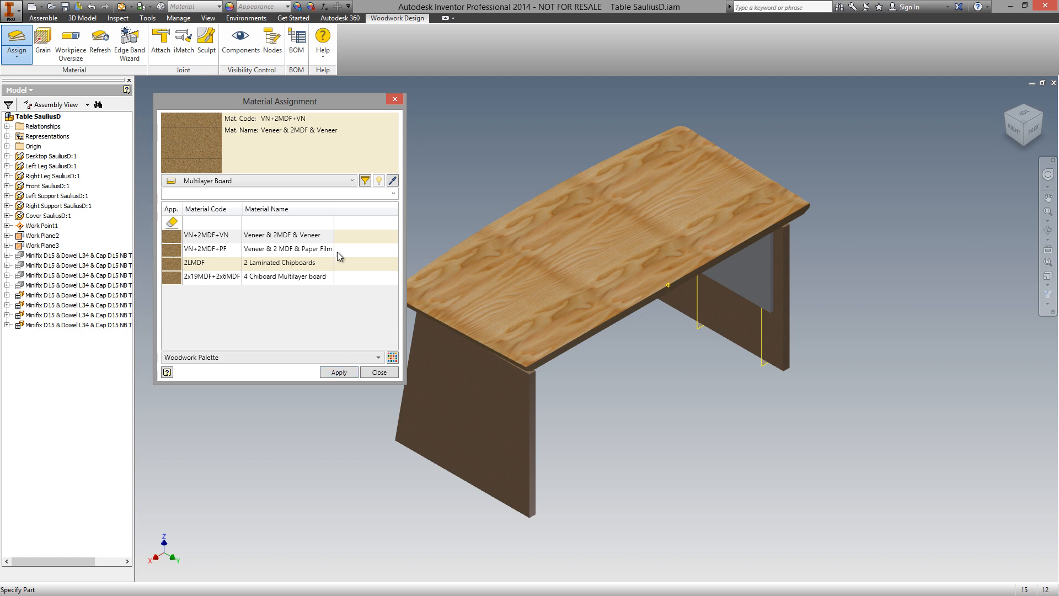
# Step: Assign the laminated board LCB, color code F01, to the left support, right support and front panel, then close the material assignment
pyautogui.click(331, 182)
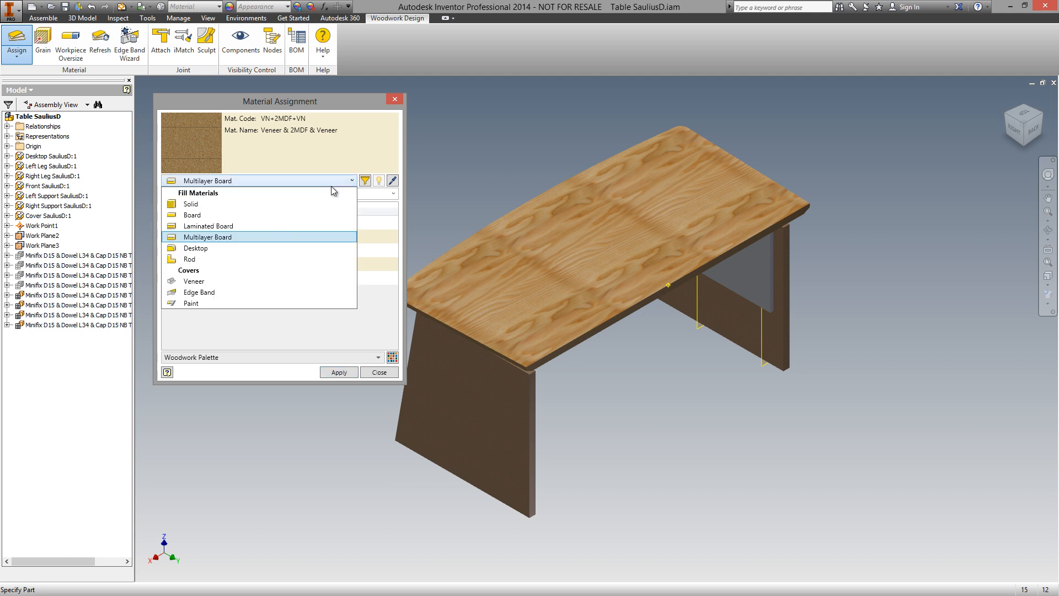
pyautogui.click(306, 226)
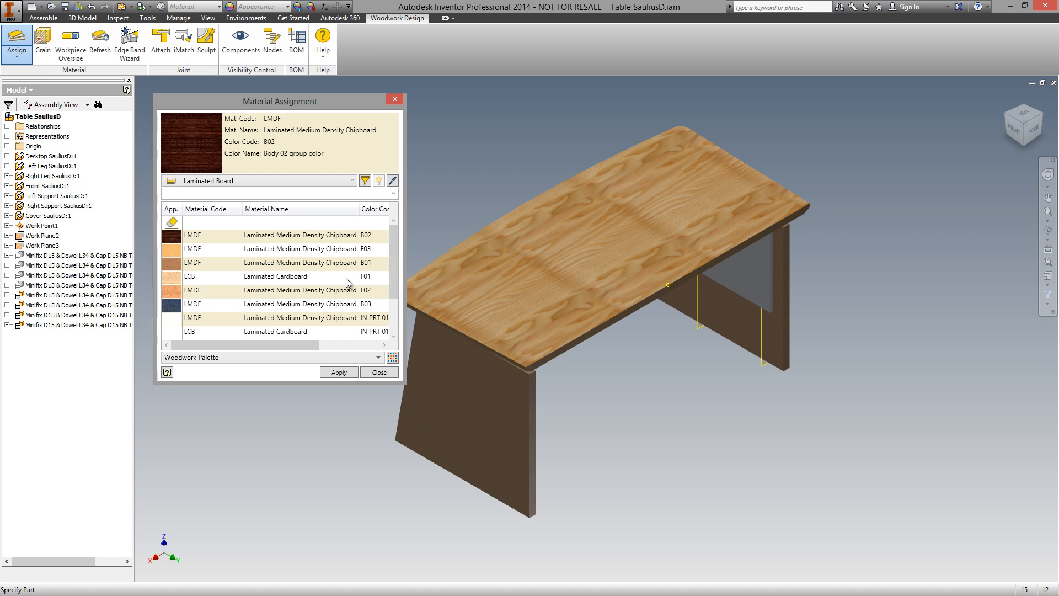
pyautogui.click(231, 278)
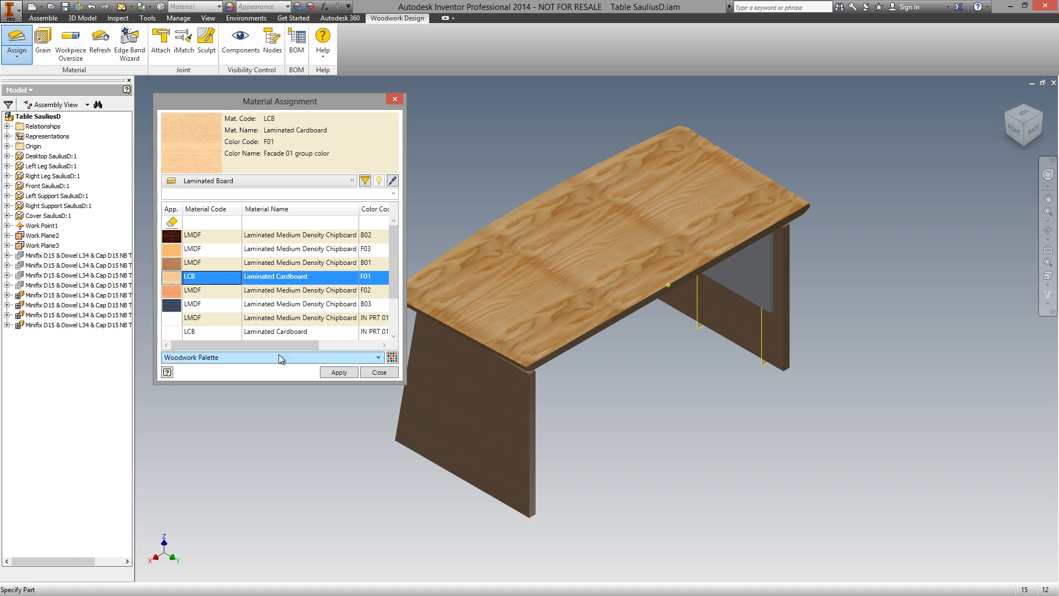
pyautogui.click(754, 275)
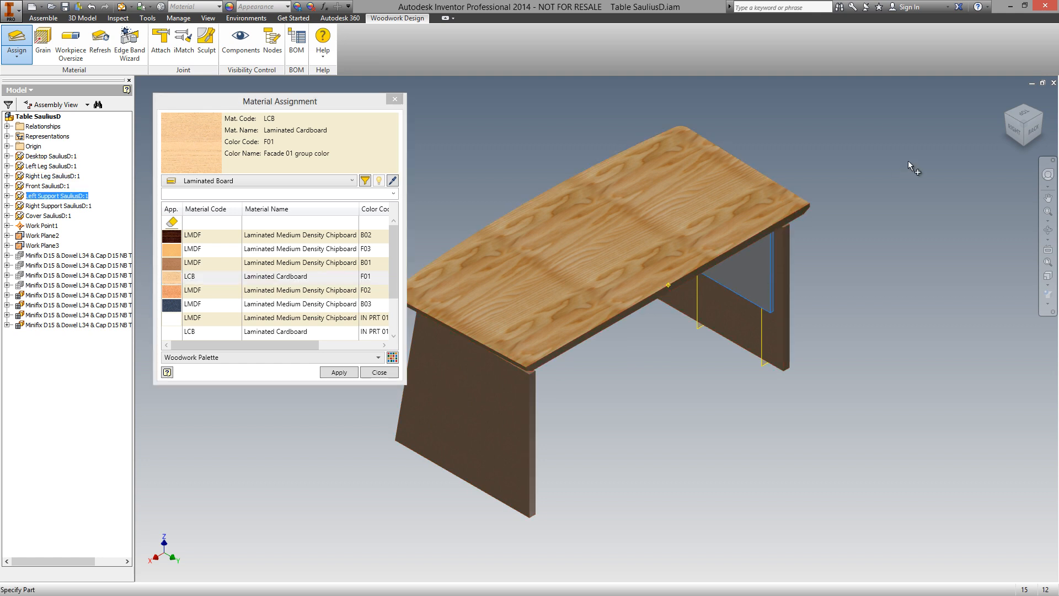
pyautogui.click(1041, 115)
pyautogui.click(457, 278)
pyautogui.click(1026, 137)
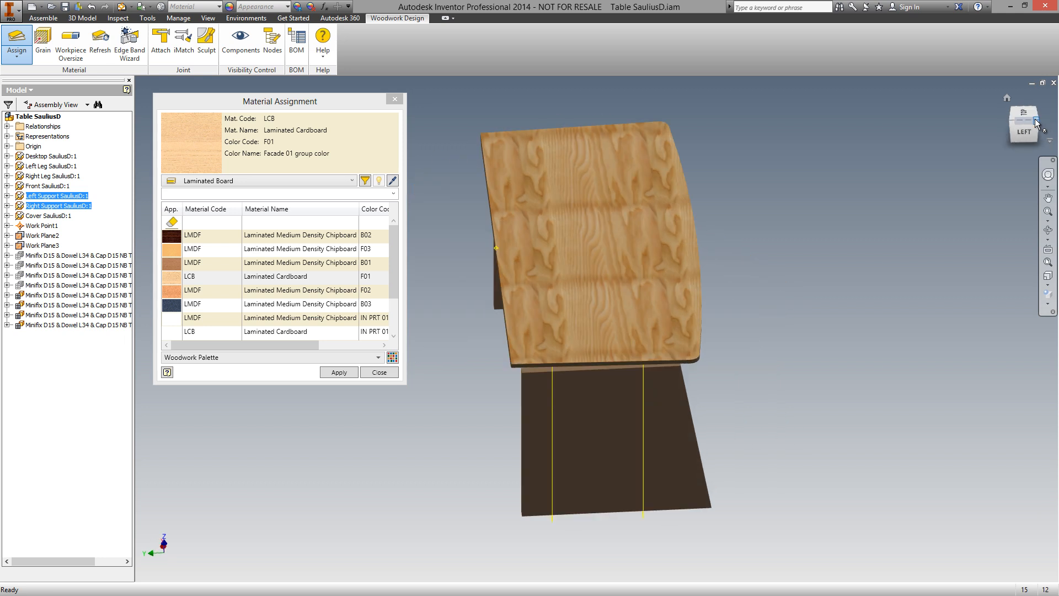
pyautogui.click(695, 346)
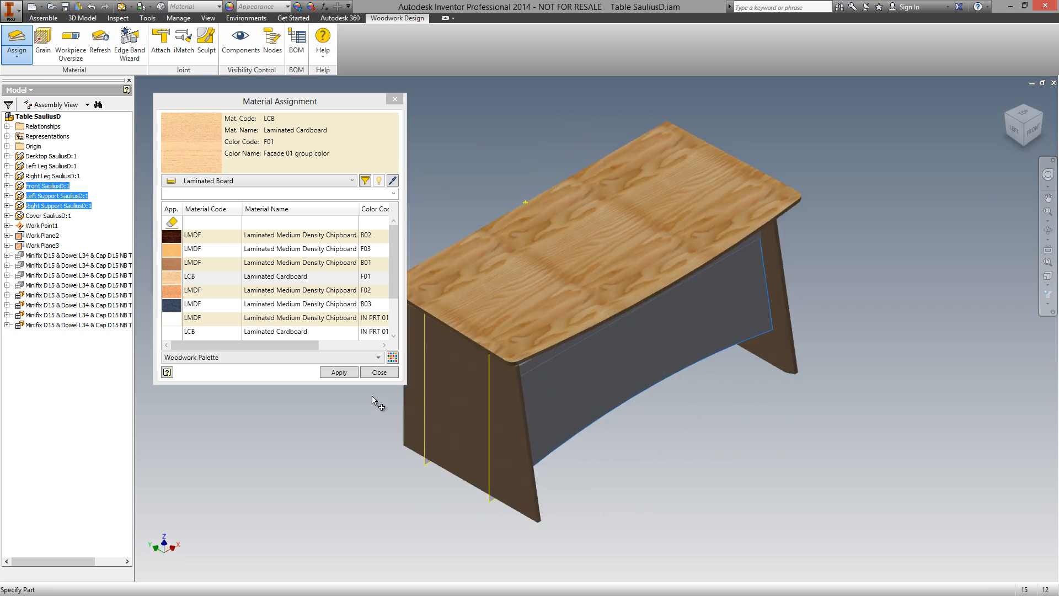
pyautogui.click(347, 375)
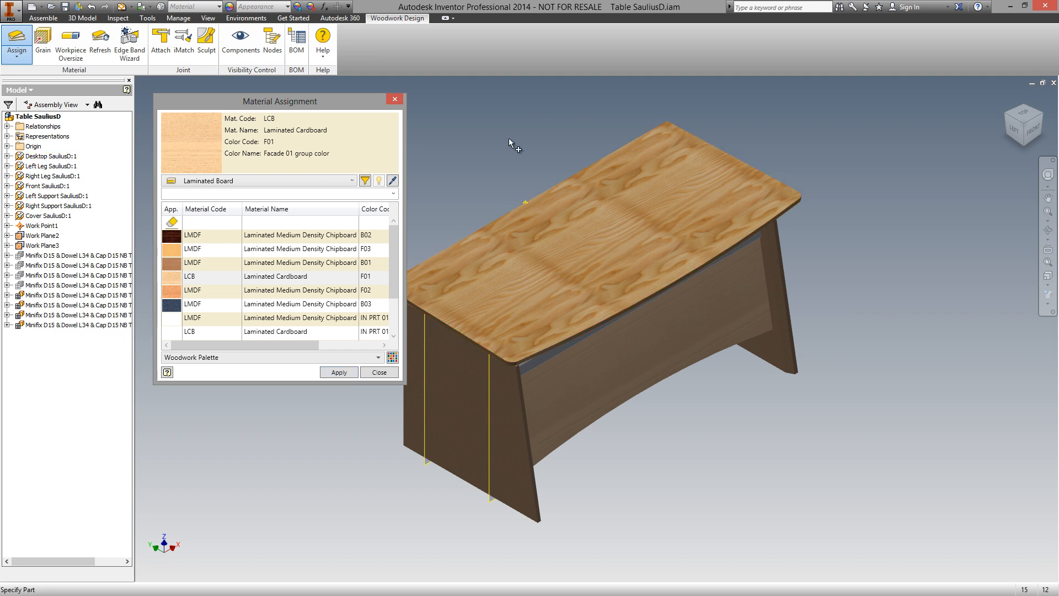
pyautogui.click(395, 100)
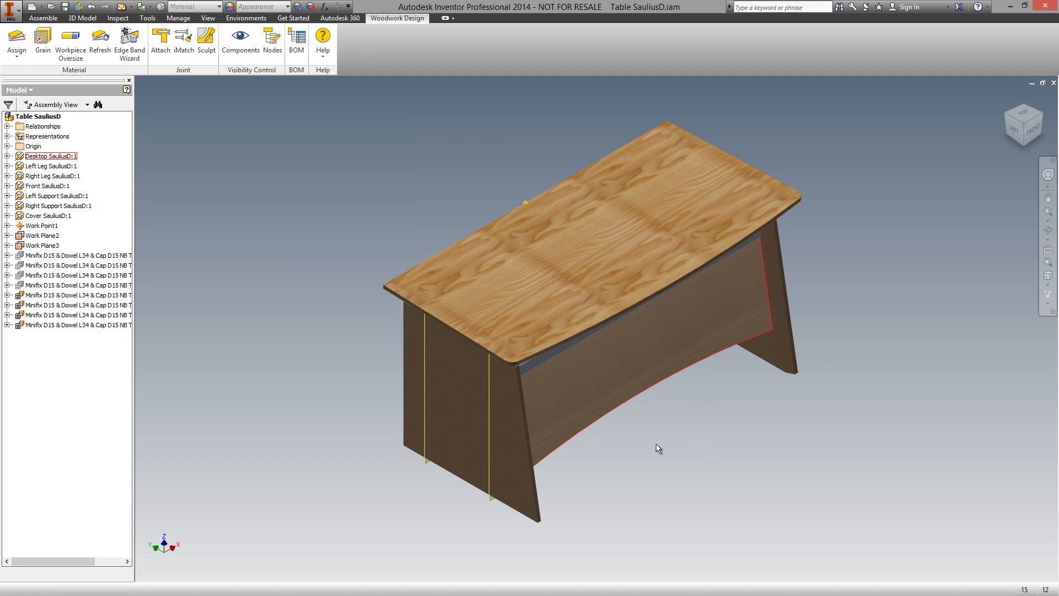
# Step: Start another material assignment and choose the veneer with color code VB 02 as the cover material
pyautogui.press('F4')
pyautogui.moveTo(597, 508); pyautogui.dragTo(596, 494)
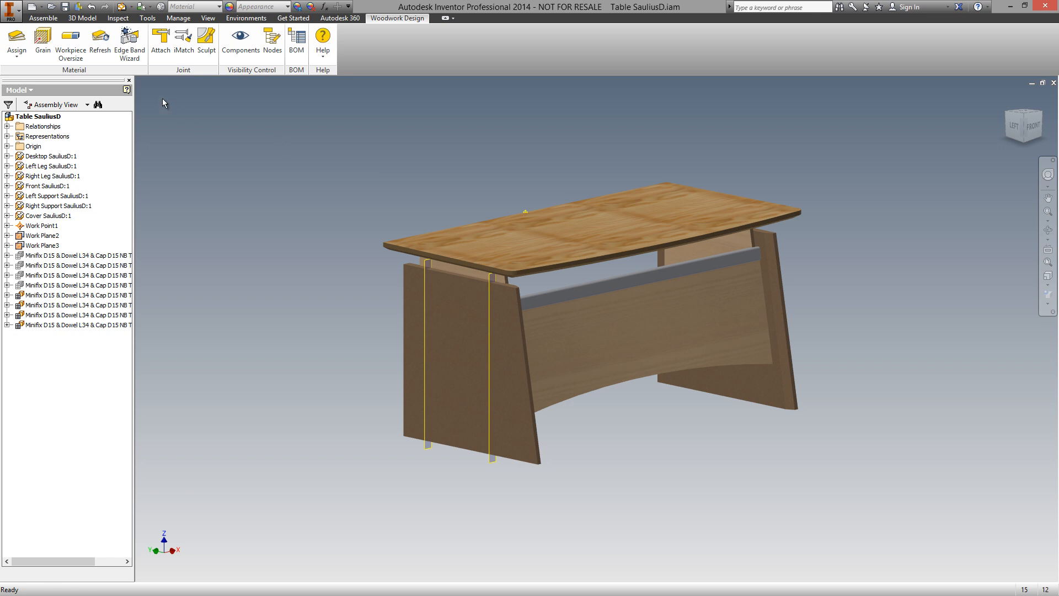
pyautogui.click(19, 36)
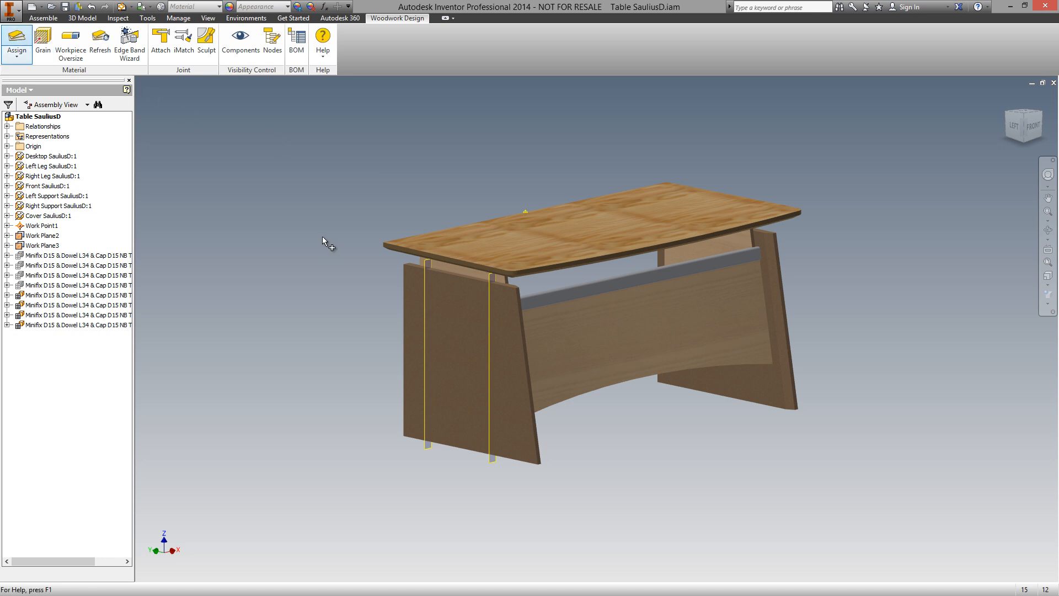
pyautogui.click(255, 180)
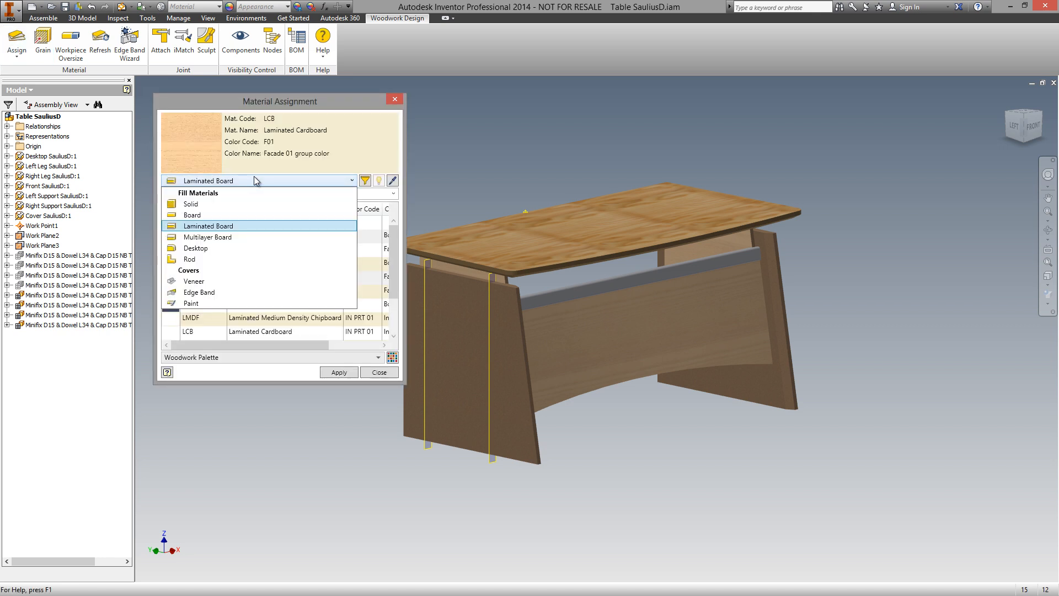
pyautogui.click(197, 282)
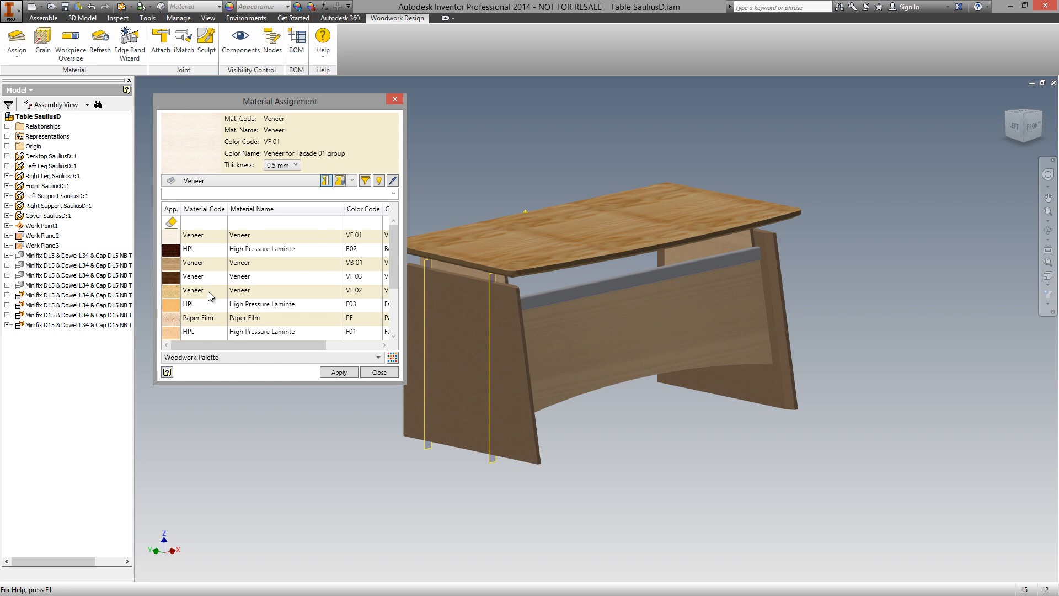
pyautogui.click(208, 291)
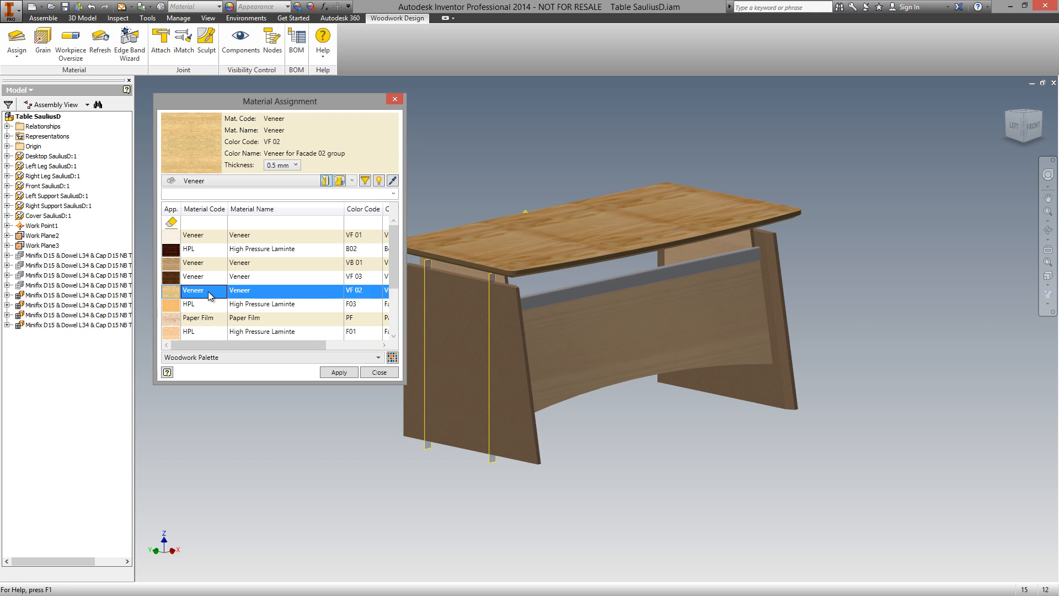
pyautogui.scroll(-1, 209, 295)
pyautogui.click(212, 318)
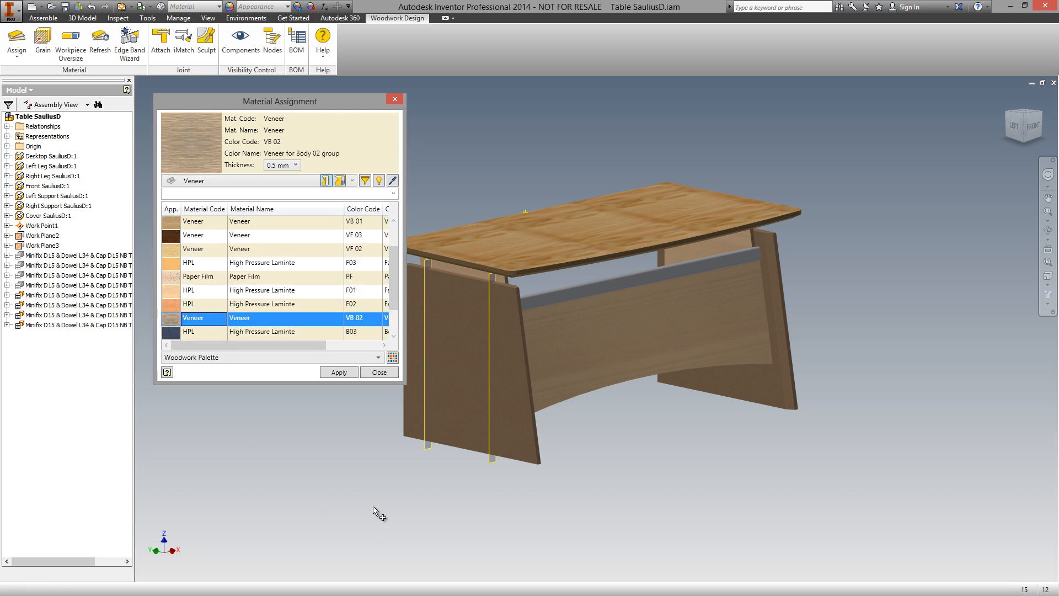
# Step: Apply the VB 02 veneer to the inner and outer broad faces of both table legs
pyautogui.click(439, 366)
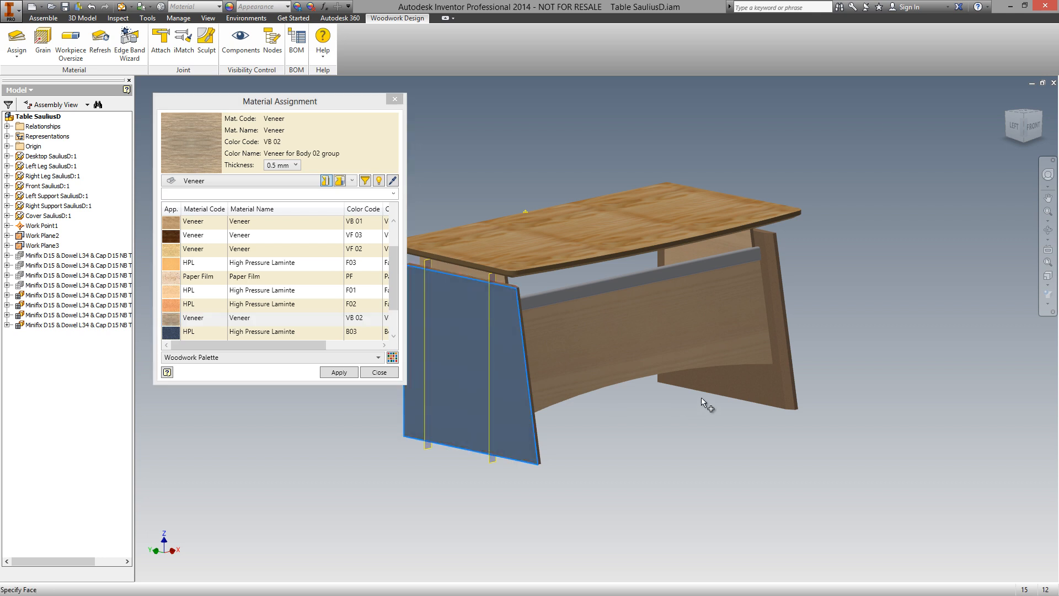
pyautogui.click(743, 386)
pyautogui.press('F4')
pyautogui.moveTo(759, 276); pyautogui.dragTo(461, 430)
pyautogui.click(791, 336)
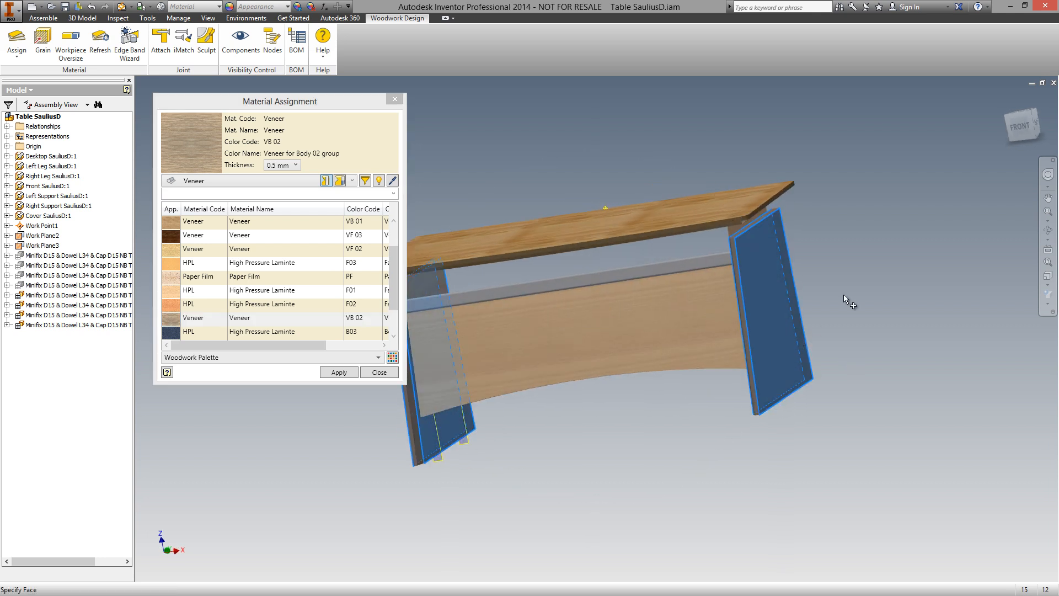
pyautogui.click(339, 373)
pyautogui.press('F4')
pyautogui.moveTo(609, 431); pyautogui.dragTo(868, 479)
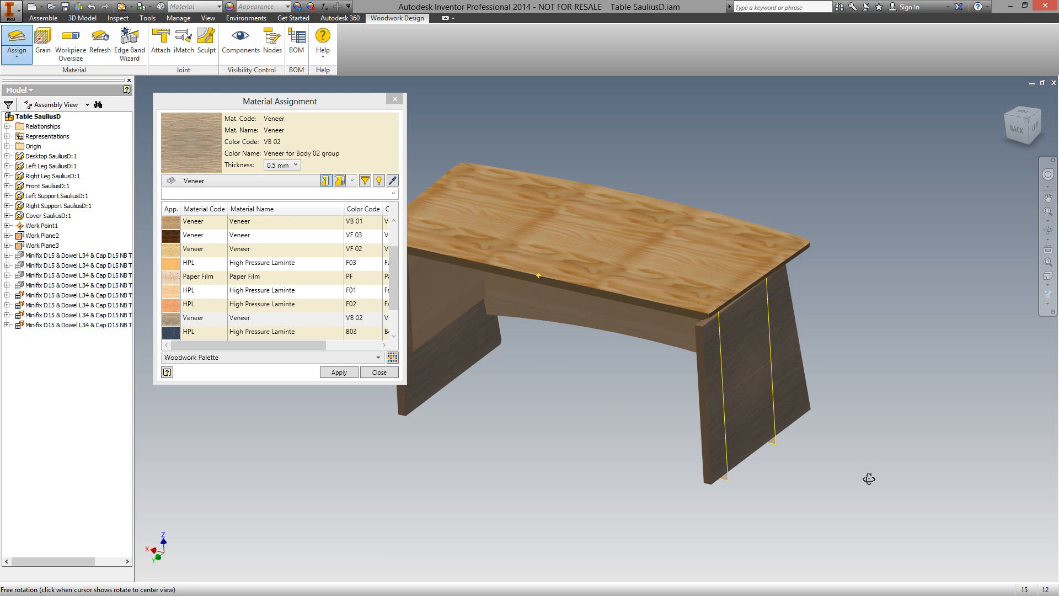
# Step: Apply the VB 02 veneer to the narrow edge faces of both table legs and the edge faces of the desktop
pyautogui.scroll(-5, 700, 321)
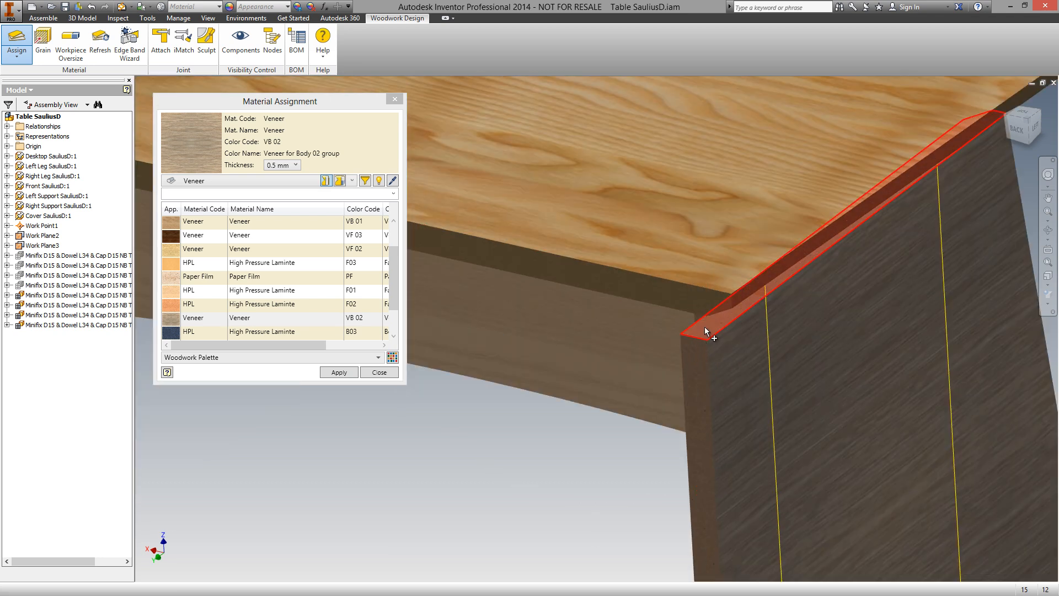
pyautogui.click(704, 327)
pyautogui.click(700, 366)
pyautogui.click(684, 287)
pyautogui.scroll(6, 634, 314)
pyautogui.moveTo(563, 354); pyautogui.dragTo(788, 407, button='middle')
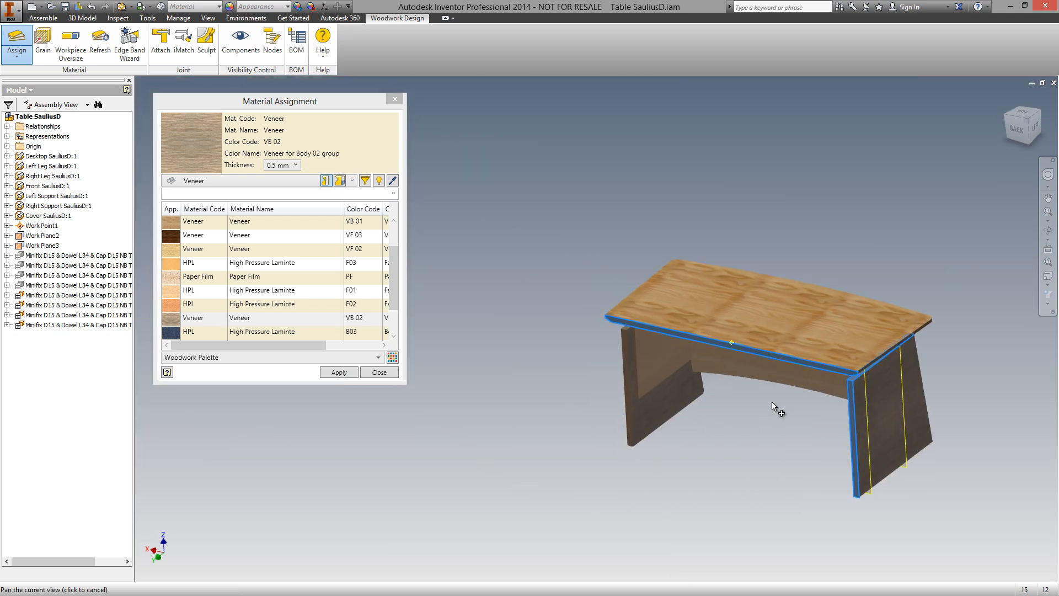
pyautogui.scroll(-5, 621, 335)
pyautogui.scroll(3, 563, 307)
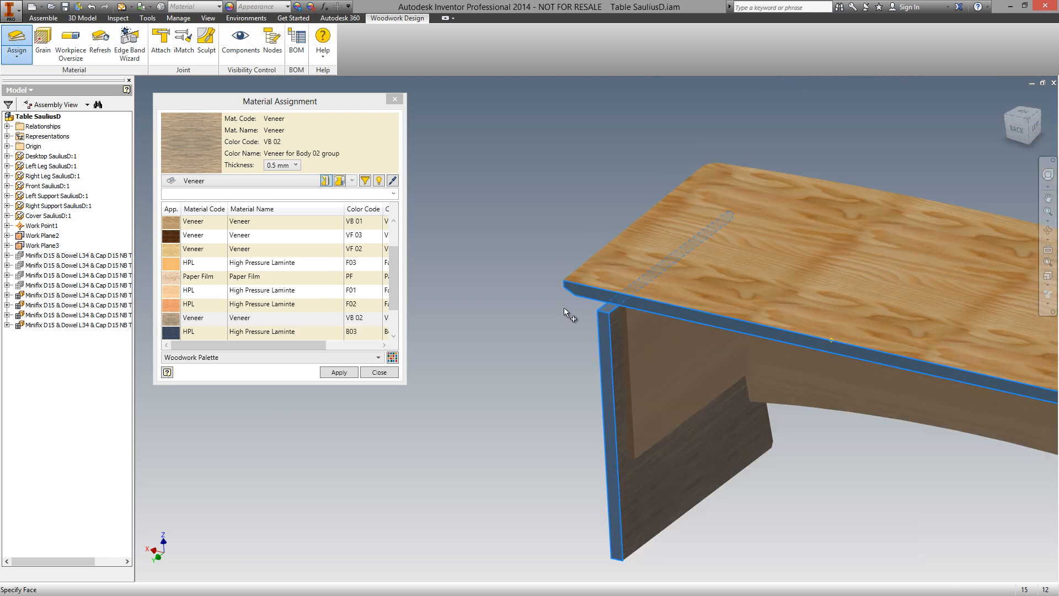
pyautogui.click(340, 372)
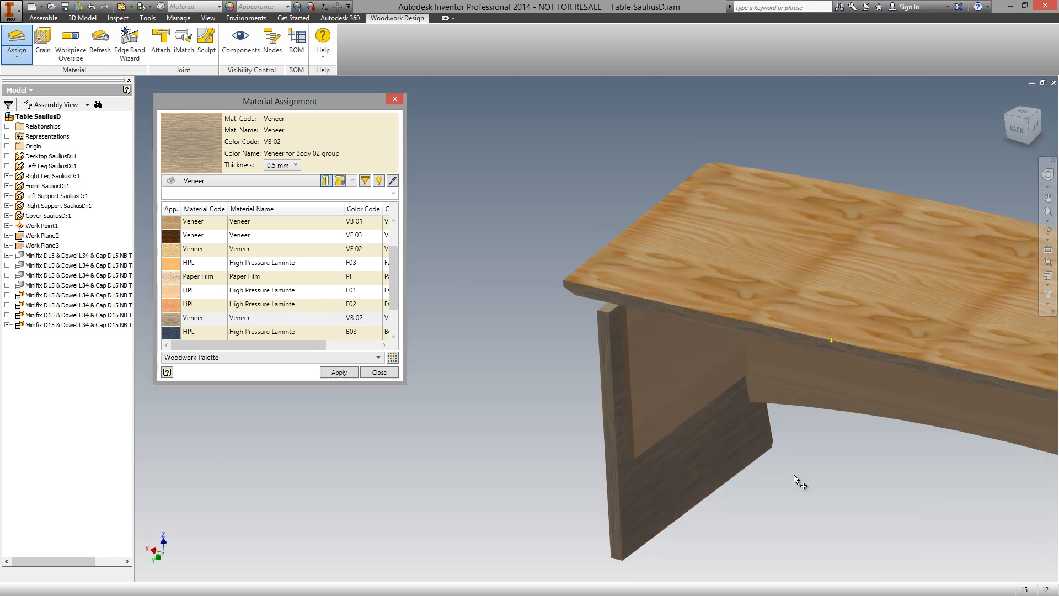
# Step: Assign the rod material TMB Timber to the cover strip above the front panel
pyautogui.click(812, 543)
pyautogui.press('F4')
pyautogui.moveTo(736, 435); pyautogui.dragTo(749, 385)
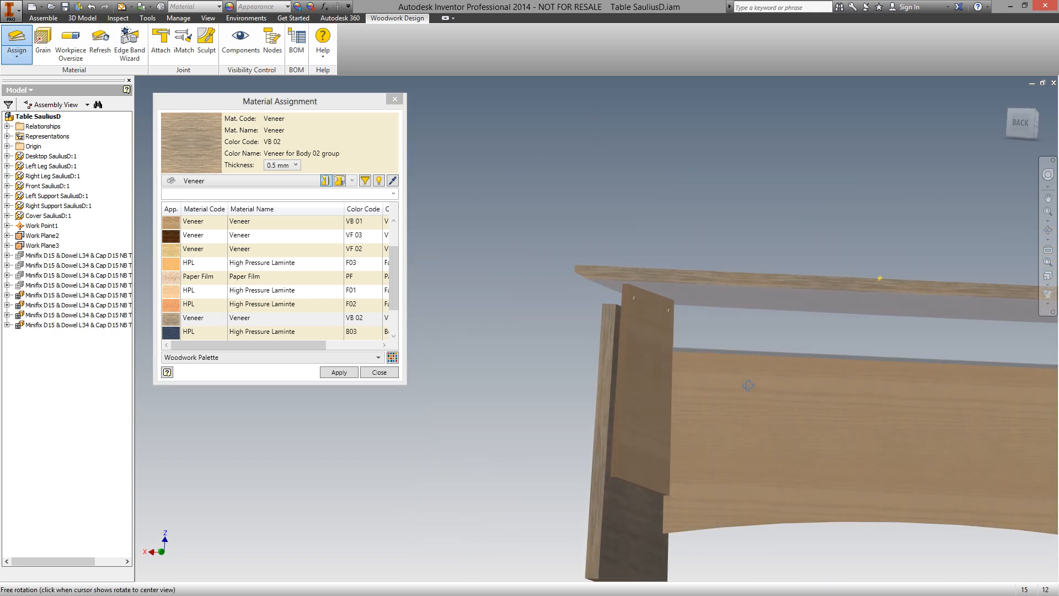
pyautogui.click(291, 180)
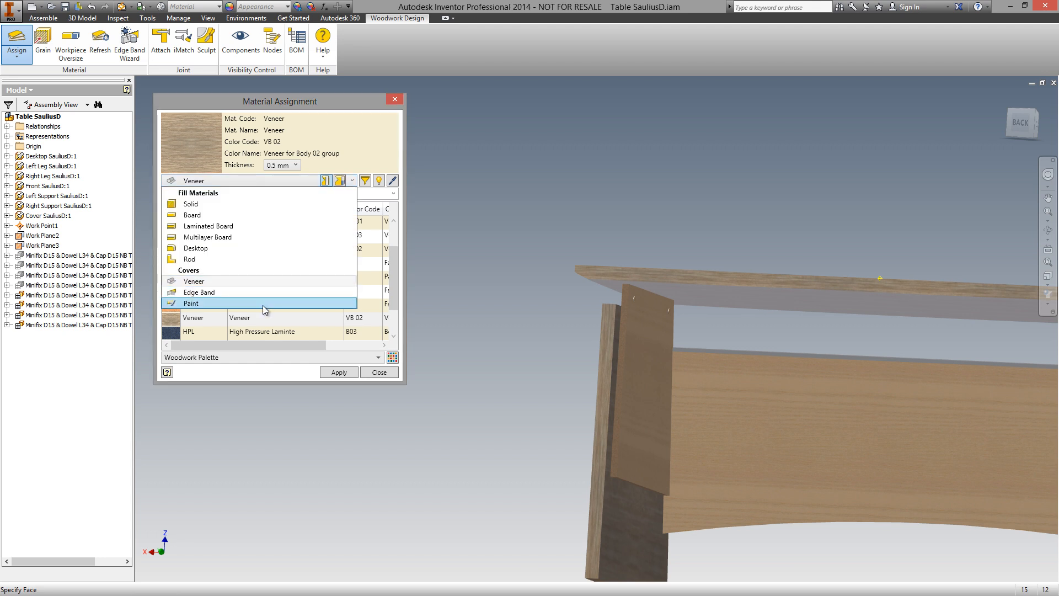
pyautogui.click(262, 258)
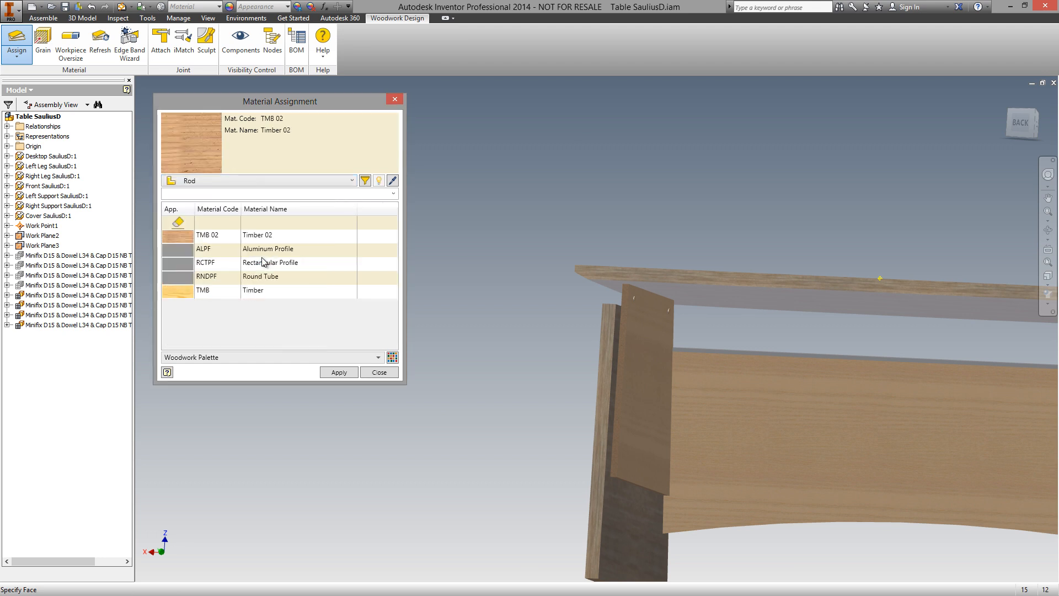
pyautogui.click(250, 292)
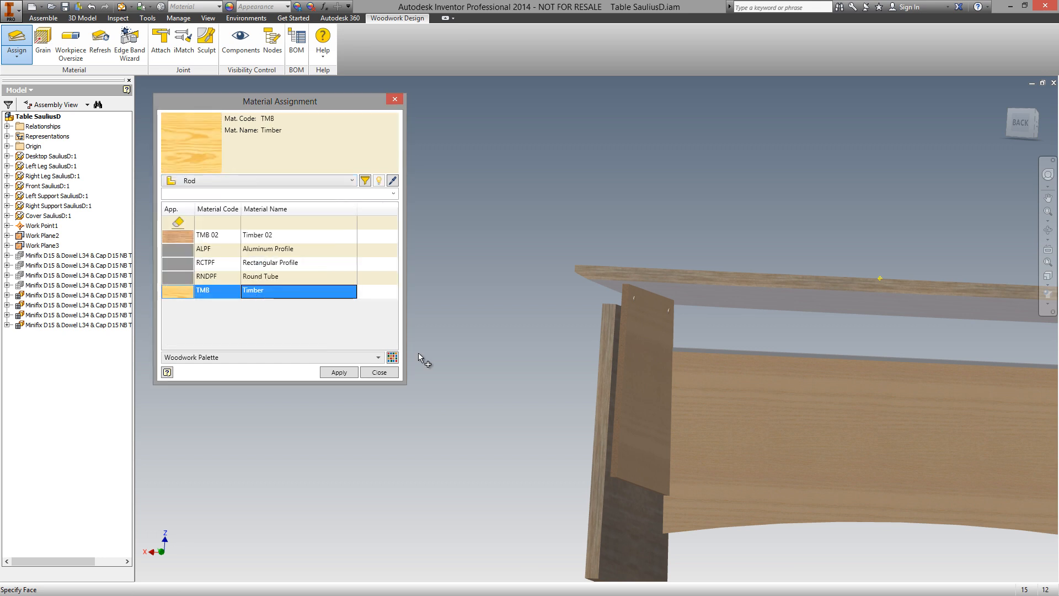
pyautogui.click(1017, 123)
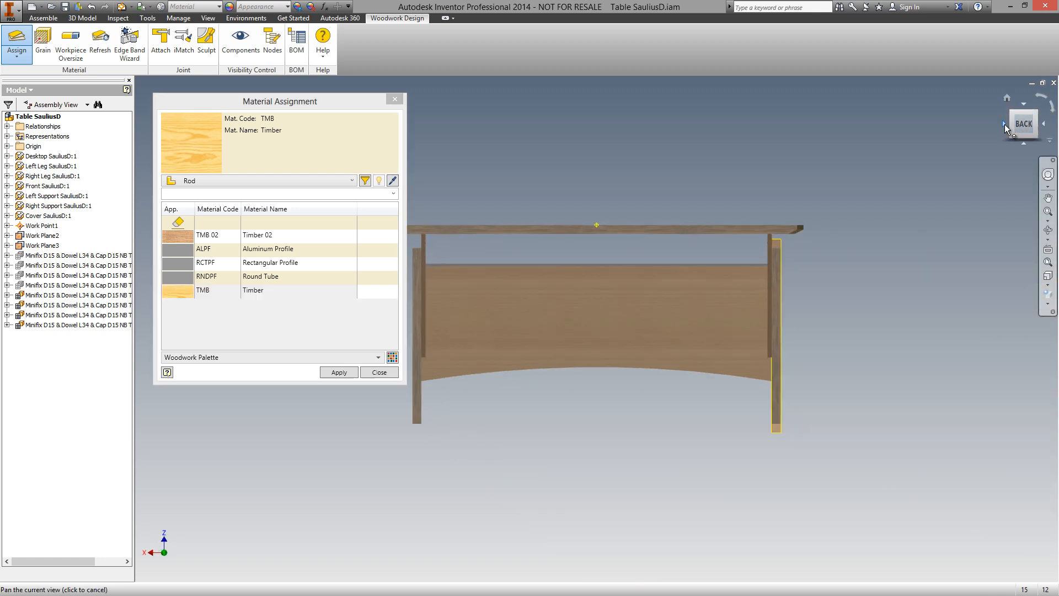
pyautogui.click(1004, 124)
pyautogui.click(1004, 124)
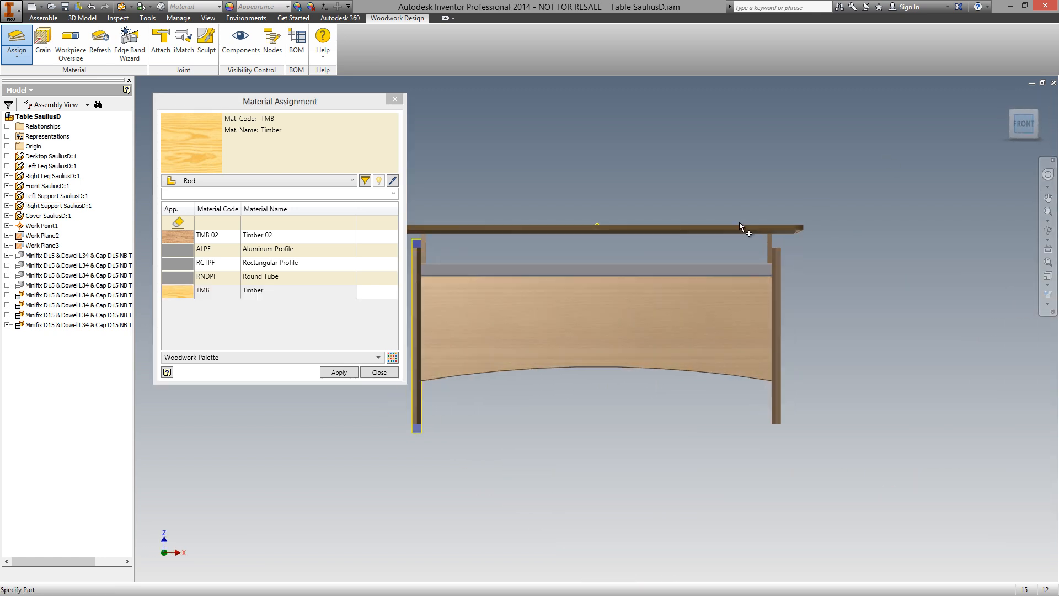
pyautogui.click(659, 269)
pyautogui.click(338, 372)
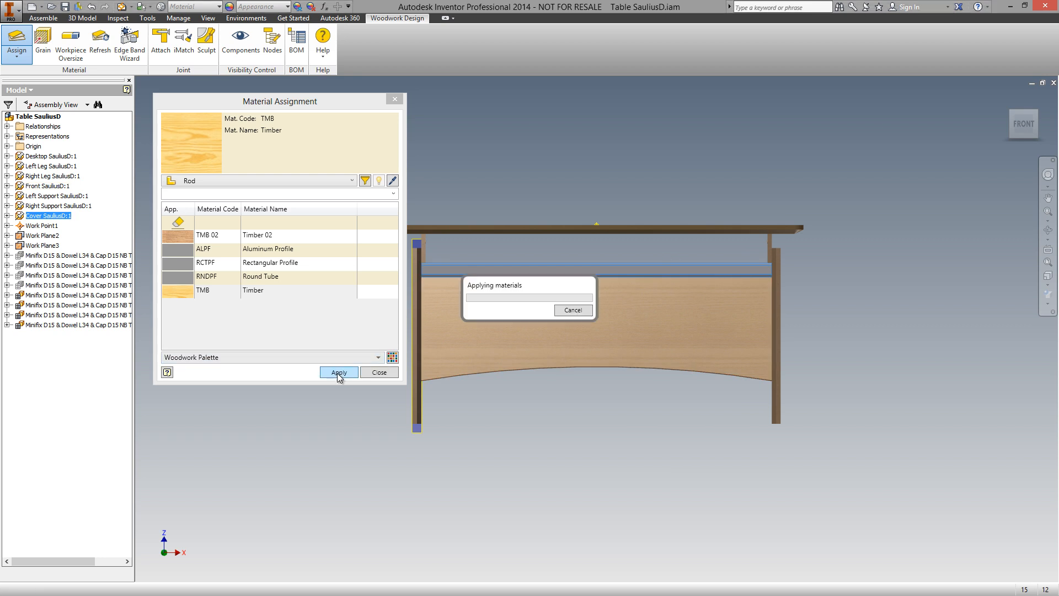
# Step: Choose the 2 mm PVC 1 edge band, color code F03, and pick the vertical and lower edge faces of the left support
pyautogui.keyDown('shift'); pyautogui.moveTo(695, 296); pyautogui.dragTo(467, 367, button='middle'); pyautogui.keyUp('shift')
pyautogui.scroll(5, 765, 300)
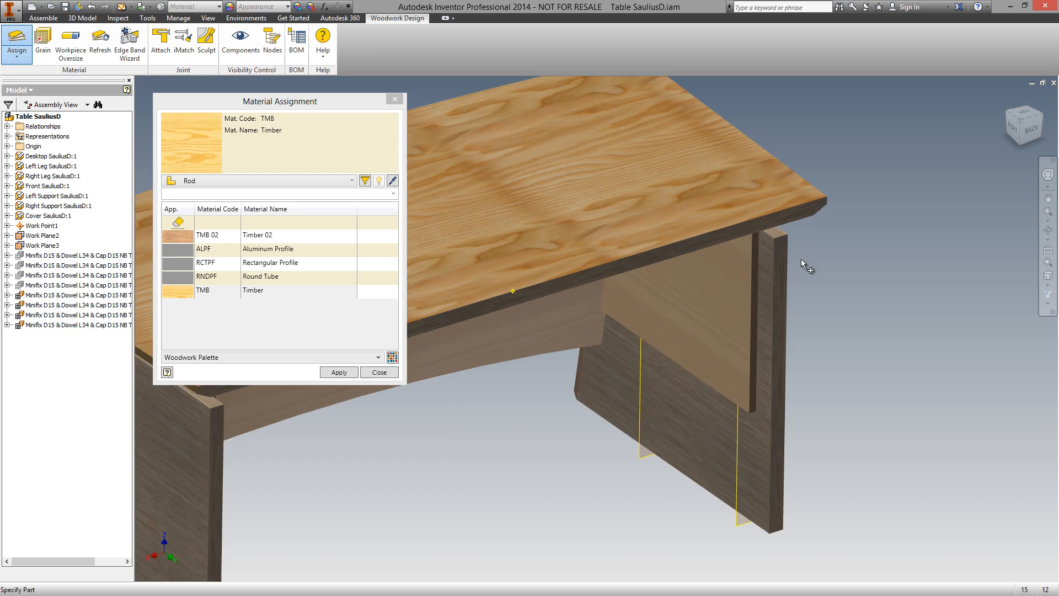
pyautogui.scroll(-2, 677, 324)
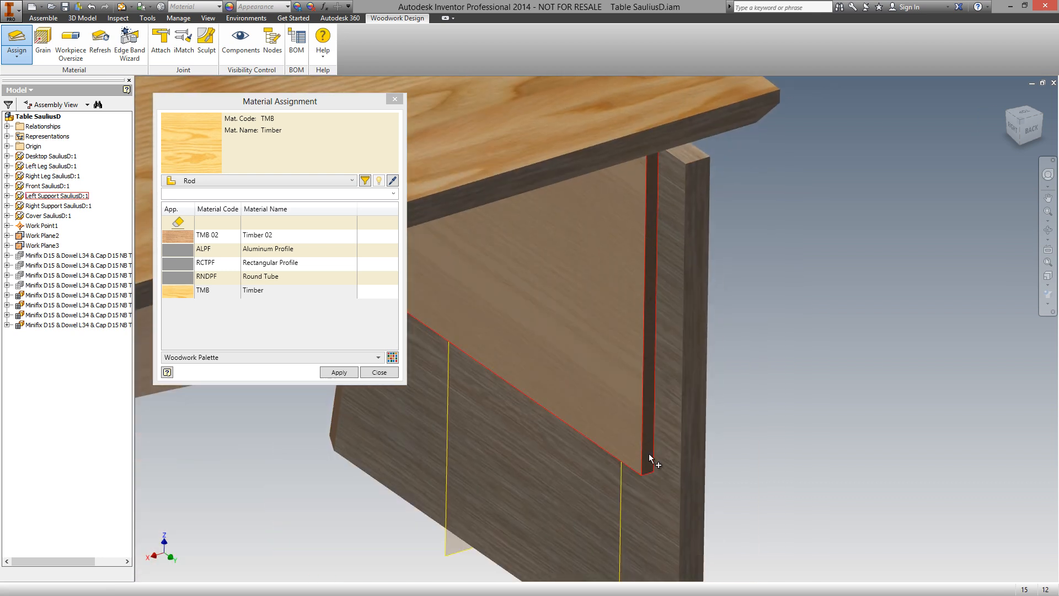
pyautogui.click(268, 180)
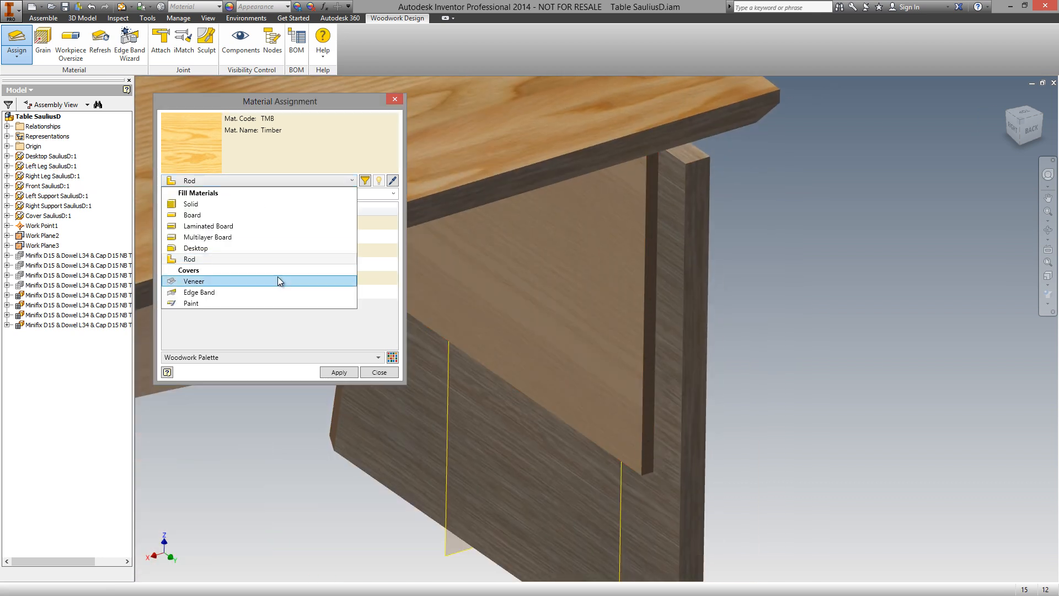
pyautogui.click(266, 292)
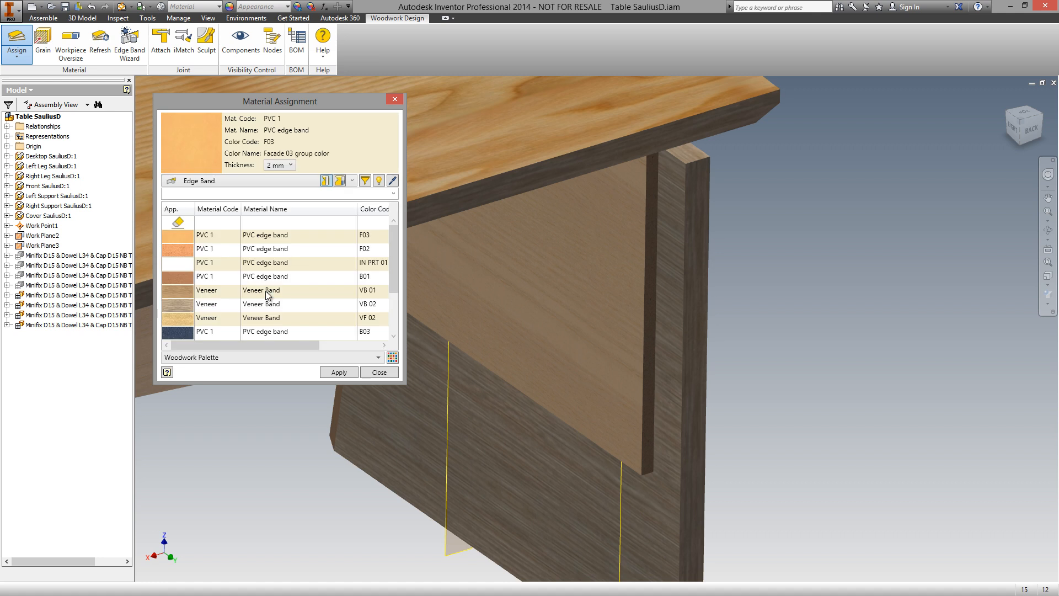
pyautogui.click(250, 239)
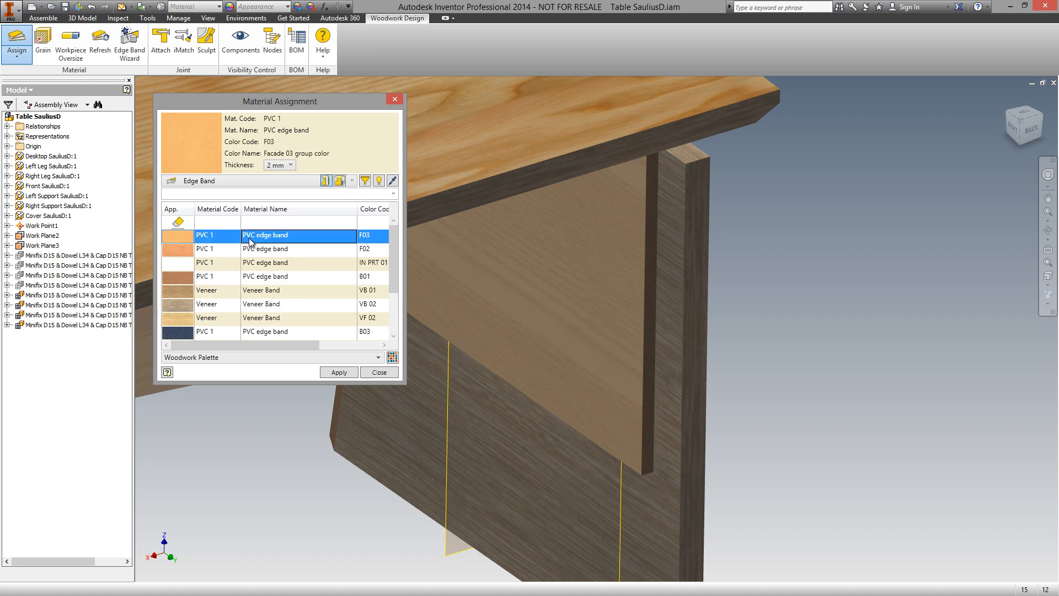
pyautogui.click(652, 379)
pyautogui.click(626, 465)
# Step: Add the right support's two side edge faces and its lower edge face to the edge band selection
pyautogui.keyDown('shift'); pyautogui.moveTo(598, 371); pyautogui.dragTo(647, 230, button='middle'); pyautogui.keyUp('shift')
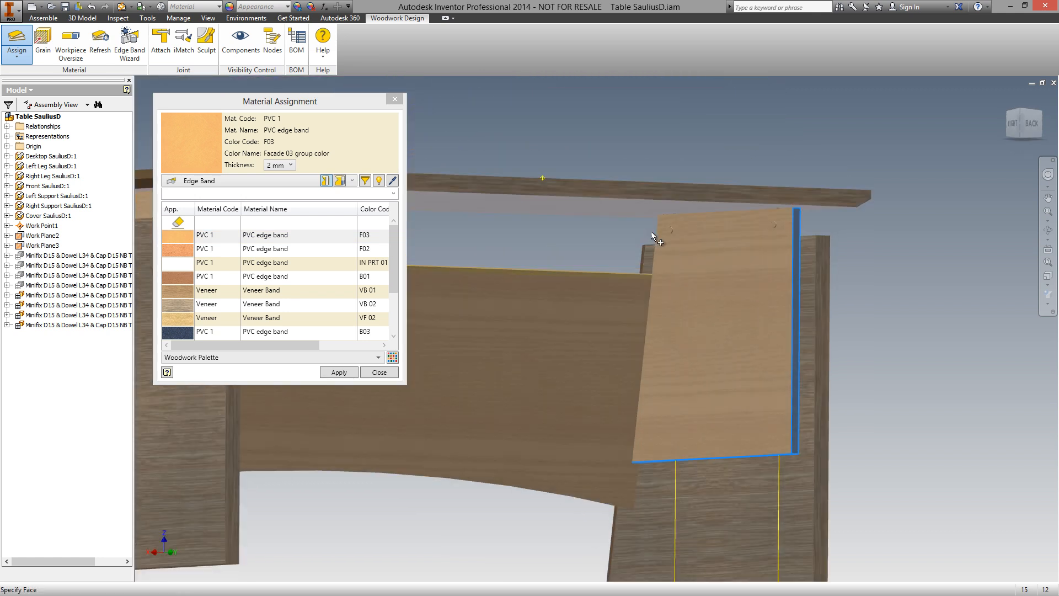
pyautogui.scroll(2, 522, 281)
pyautogui.moveTo(518, 283); pyautogui.dragTo(623, 347, button='middle')
pyautogui.scroll(2, 505, 339)
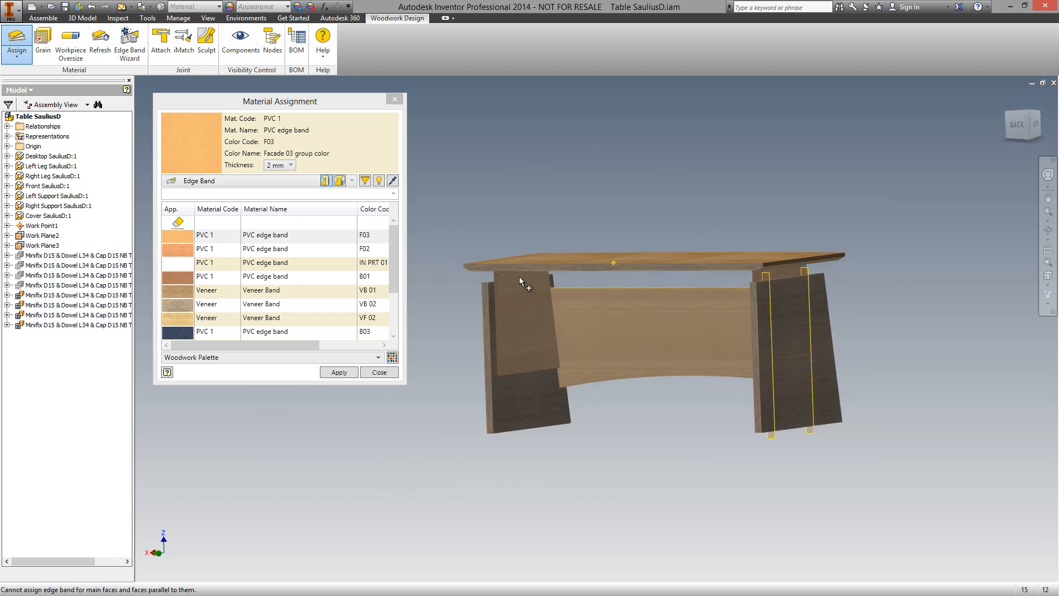
pyautogui.scroll(-3, 519, 281)
pyautogui.click(475, 270)
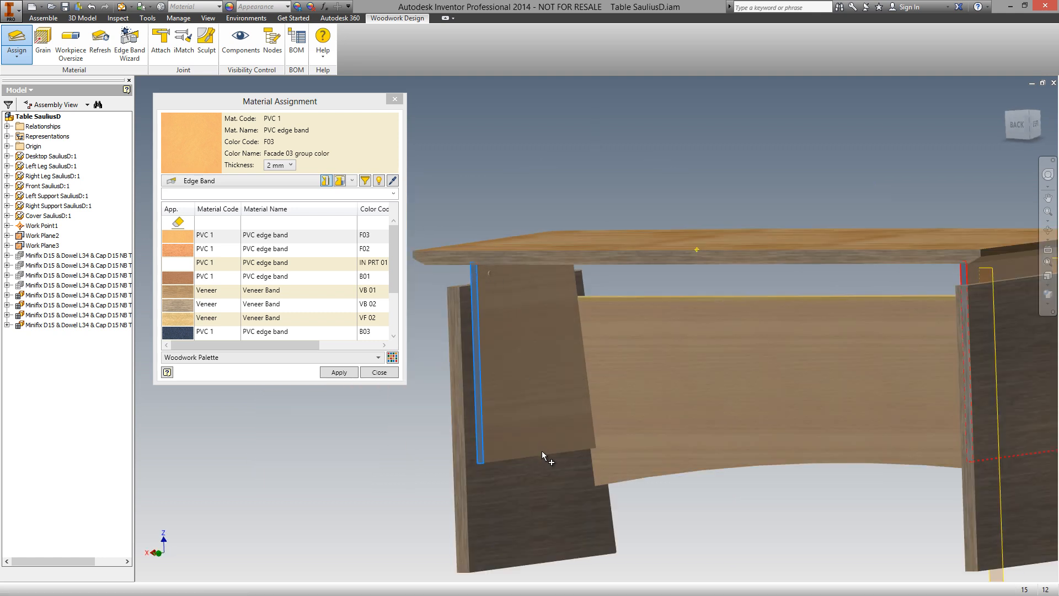
pyautogui.click(544, 453)
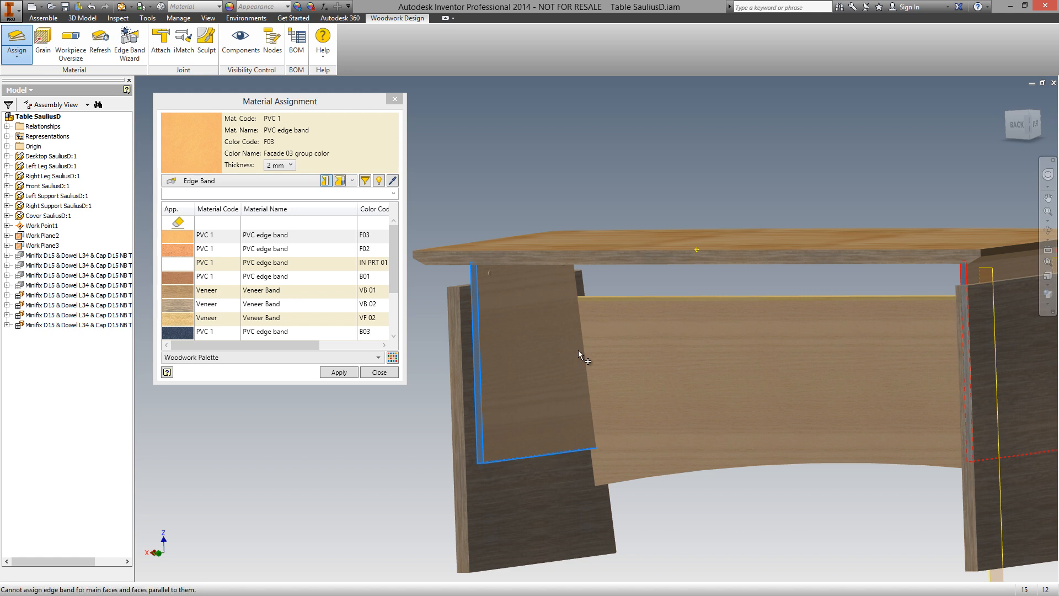
pyautogui.click(581, 346)
# Step: Add the front panel's curved lower edge, apply the PVC 1 F03 edge band to the selected faces and close the material assignment
pyautogui.keyDown('shift'); pyautogui.moveTo(673, 442); pyautogui.dragTo(672, 385, button='middle'); pyautogui.keyUp('shift')
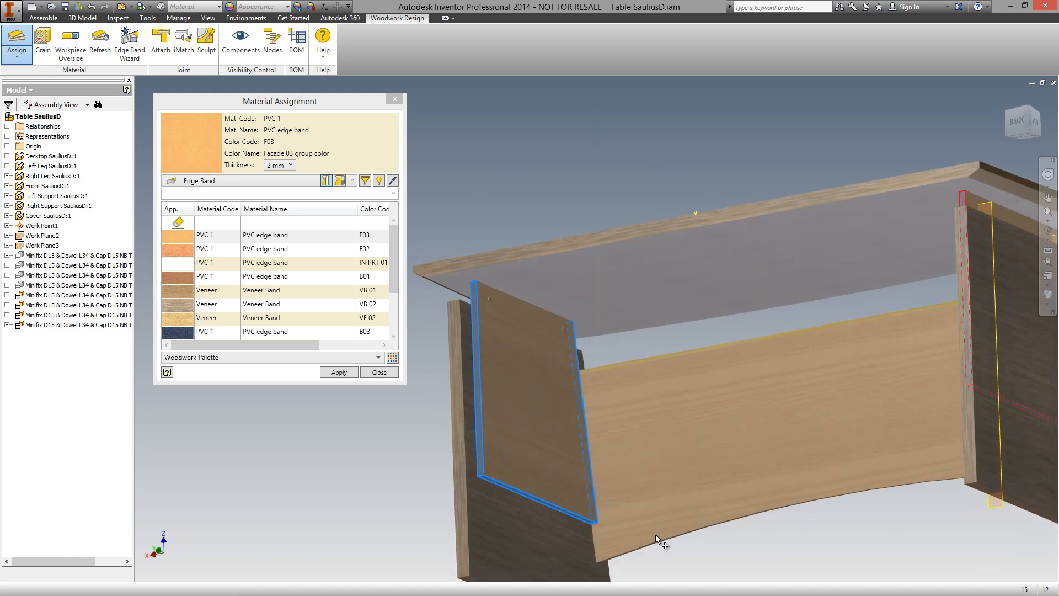
pyautogui.scroll(-3, 656, 539)
pyautogui.click(663, 541)
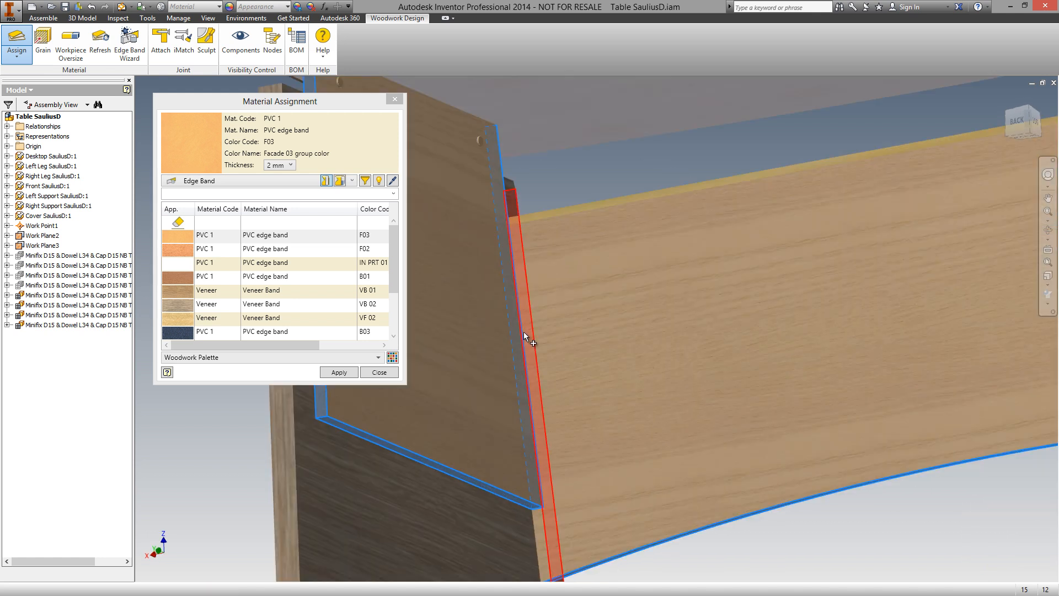
pyautogui.moveTo(520, 333); pyautogui.dragTo(695, 309, button='middle')
pyautogui.scroll(-3, 509, 364)
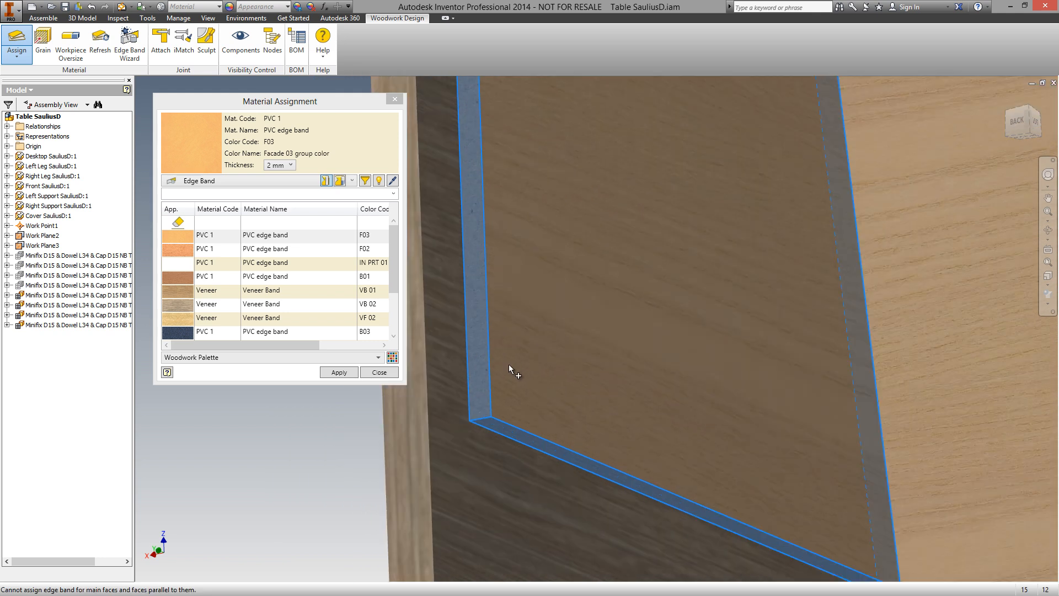
pyautogui.click(336, 371)
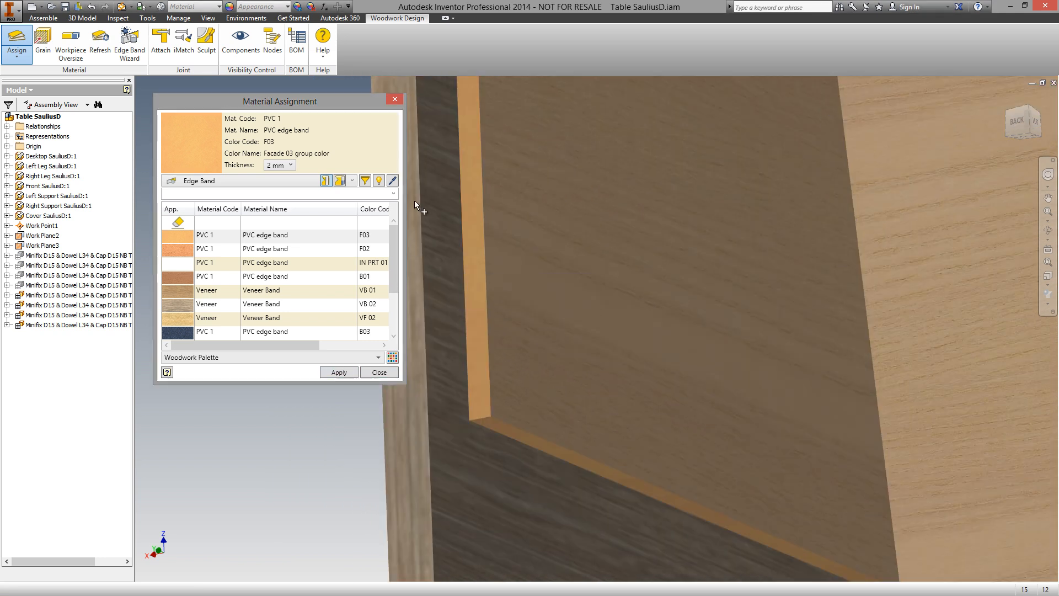
pyautogui.click(398, 102)
# Step: Model the edge bands of all woodwork parts with the Edge Band Wizard and inspect the lower corner of the right support
pyautogui.scroll(3, 657, 243)
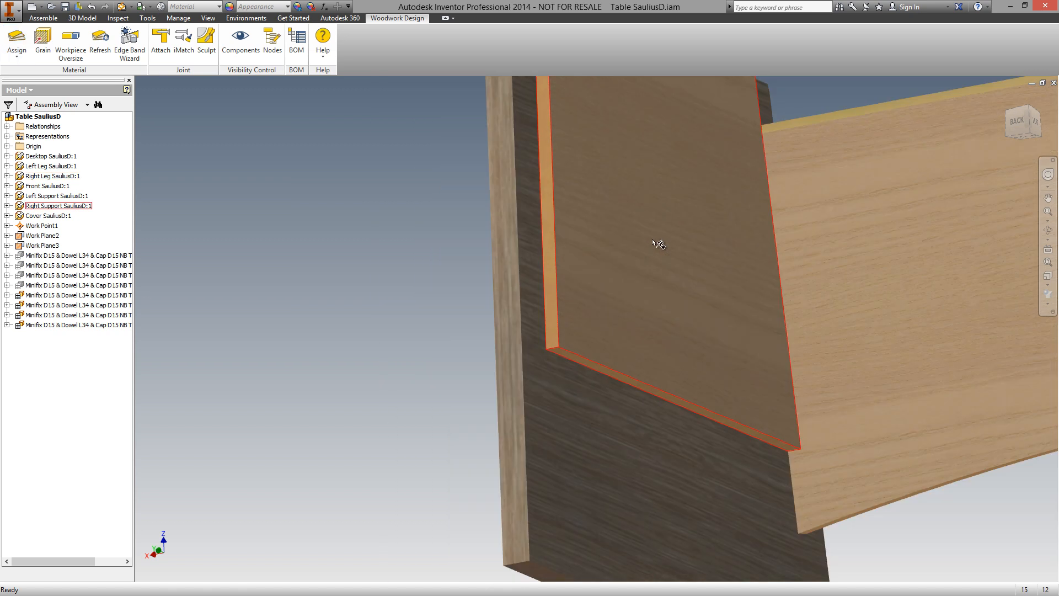
pyautogui.click(672, 258)
pyautogui.press('F4')
pyautogui.keyDown('shift'); pyautogui.moveTo(661, 266); pyautogui.dragTo(639, 276, button='middle'); pyautogui.keyUp('shift')
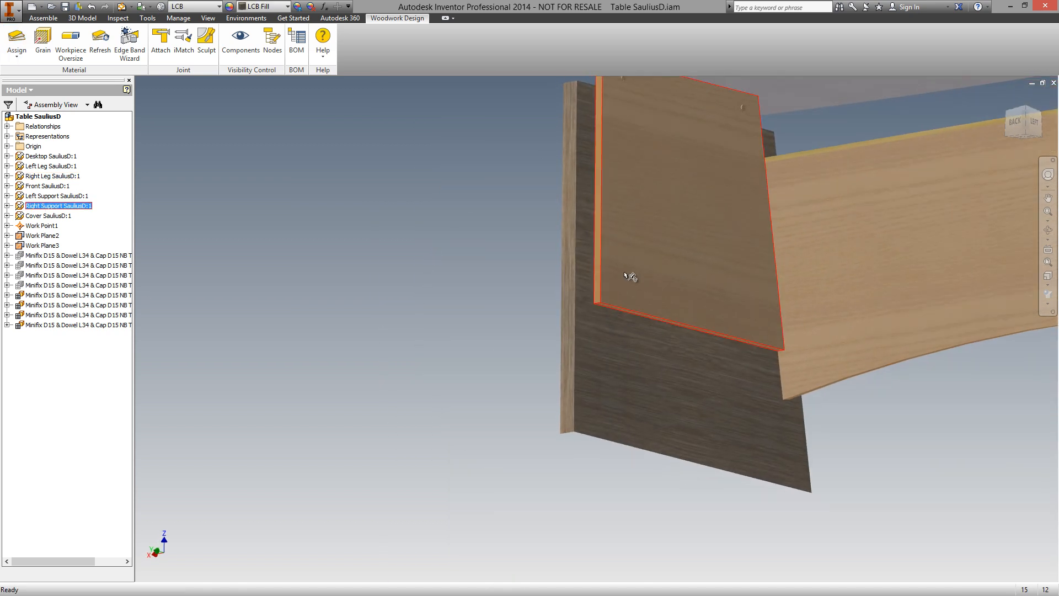
pyautogui.scroll(-5, 621, 273)
pyautogui.scroll(-4, 609, 297)
pyautogui.moveTo(683, 318); pyautogui.dragTo(620, 276, button='middle')
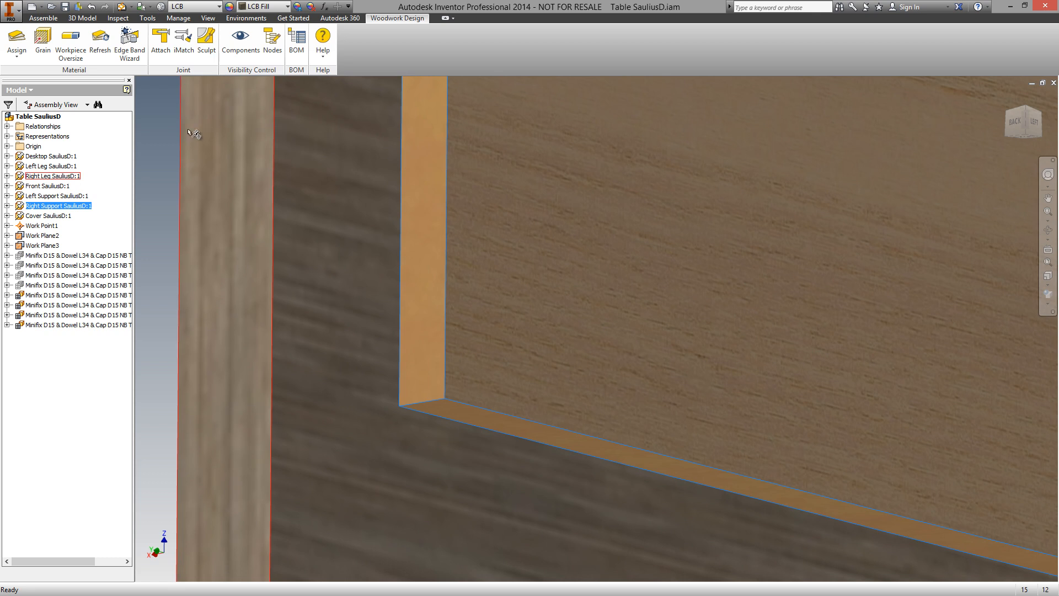
pyautogui.click(129, 57)
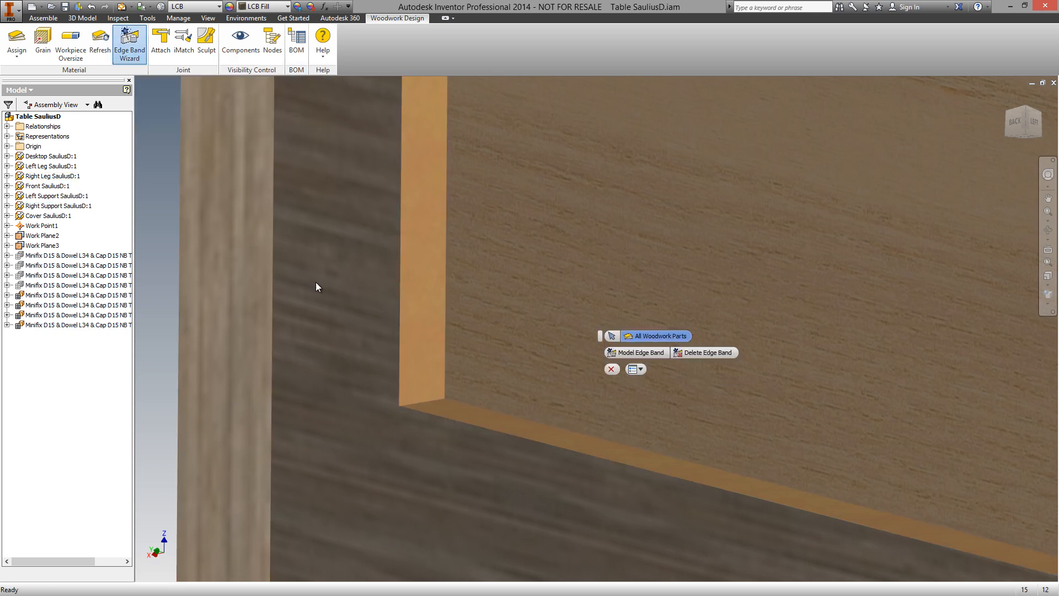
pyautogui.click(627, 353)
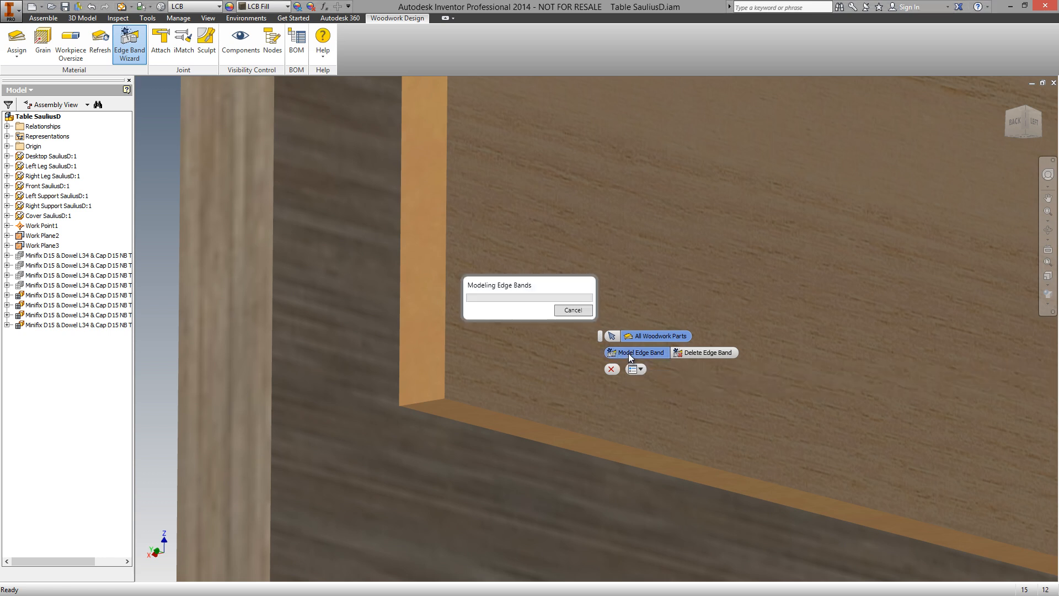
pyautogui.scroll(3, 456, 395)
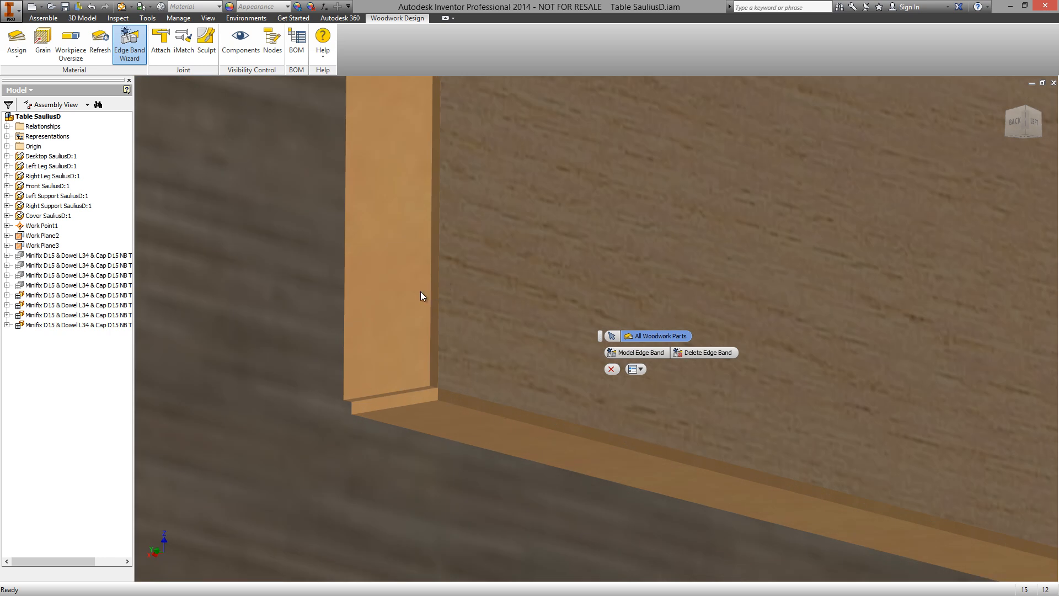
pyautogui.scroll(-3, 503, 310)
pyautogui.scroll(-3, 567, 181)
pyautogui.moveTo(567, 180); pyautogui.dragTo(459, 235, button='middle')
pyautogui.scroll(-3, 501, 299)
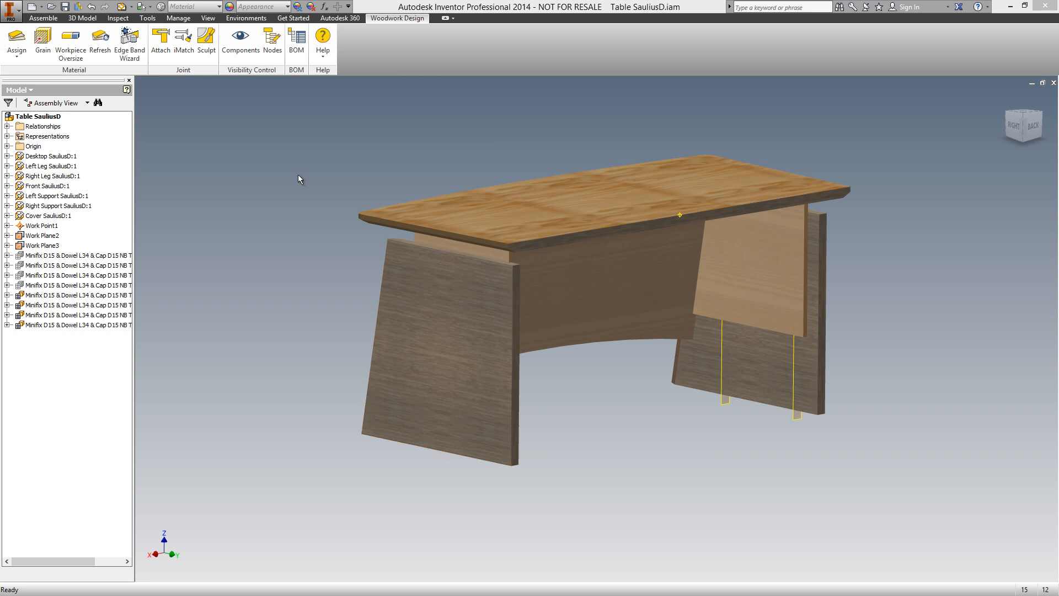
# Step: Use Grain in Cover Grain mode to rotate the veneer grain on the near leg's outer face by 90 degrees
pyautogui.click(41, 57)
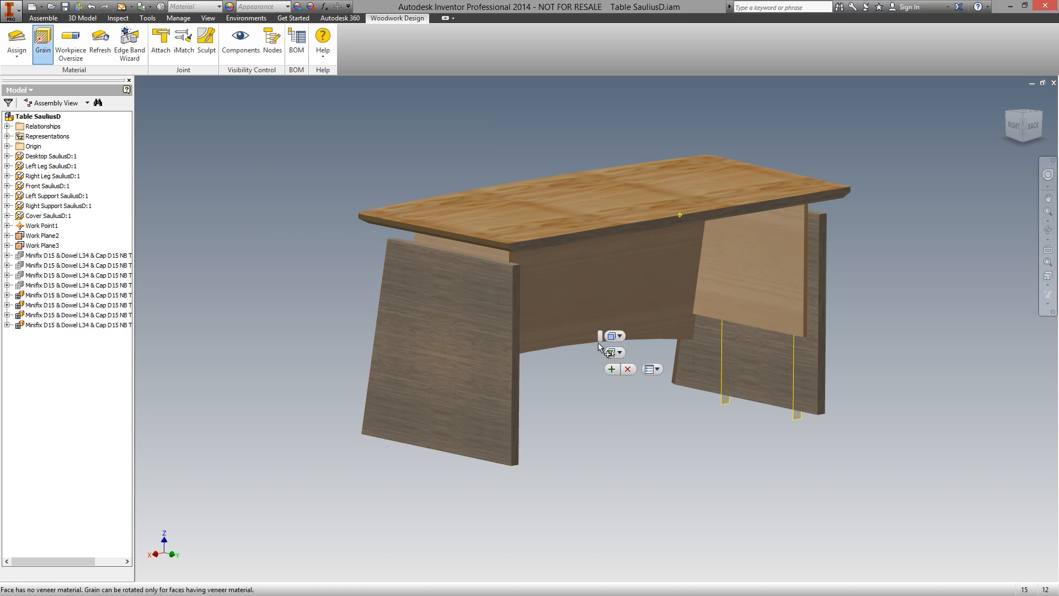
pyautogui.moveTo(598, 333); pyautogui.dragTo(204, 252)
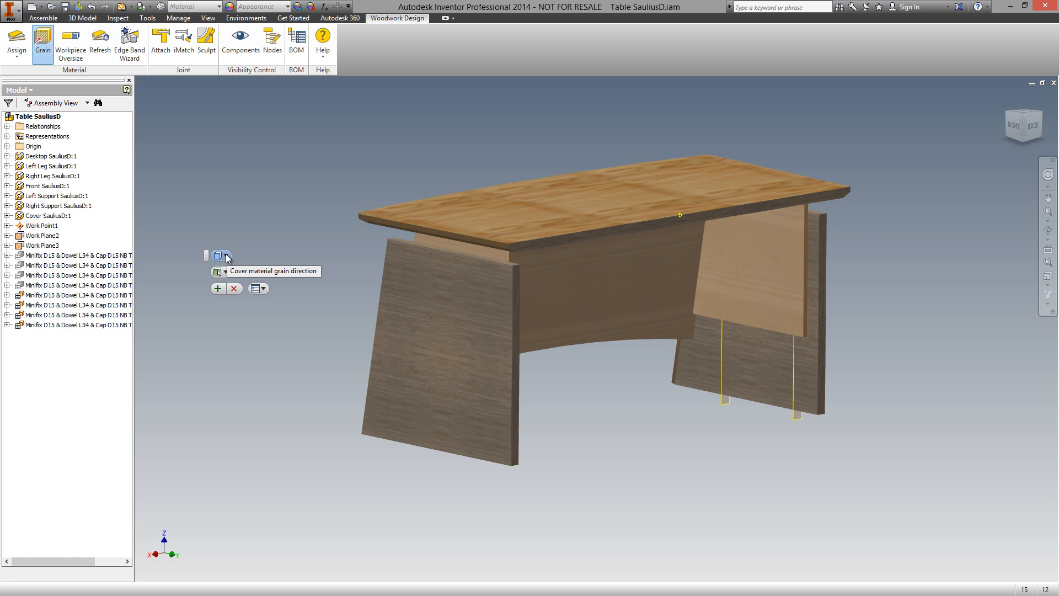
pyautogui.click(226, 256)
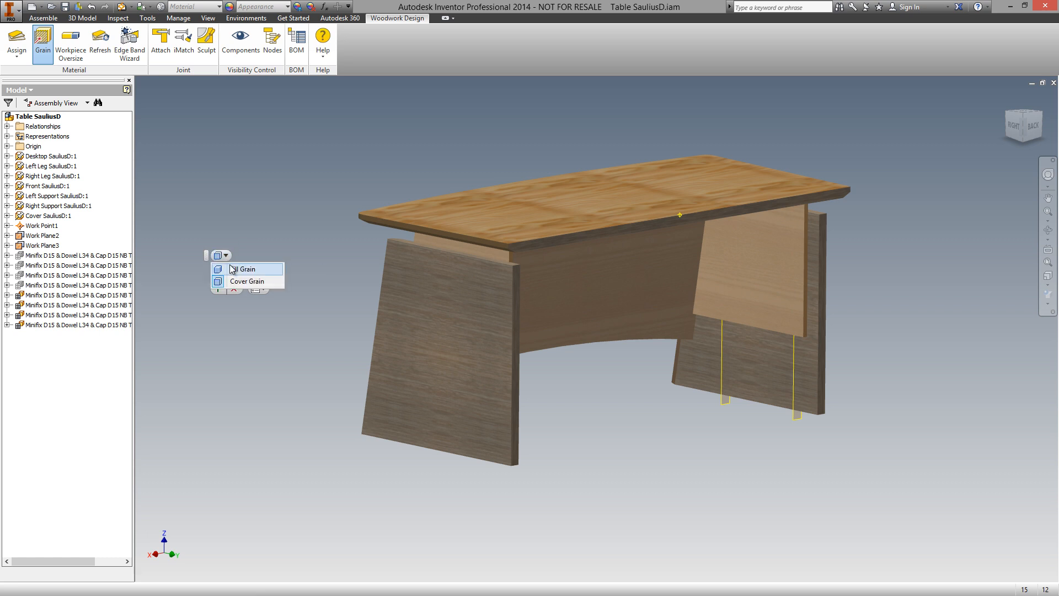
pyautogui.click(236, 281)
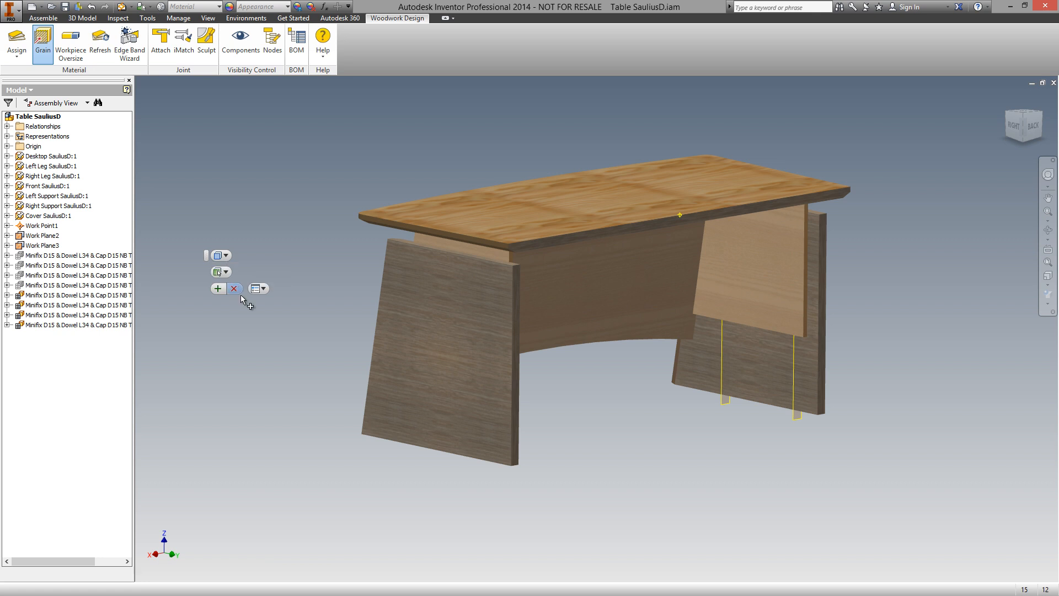
pyautogui.click(406, 324)
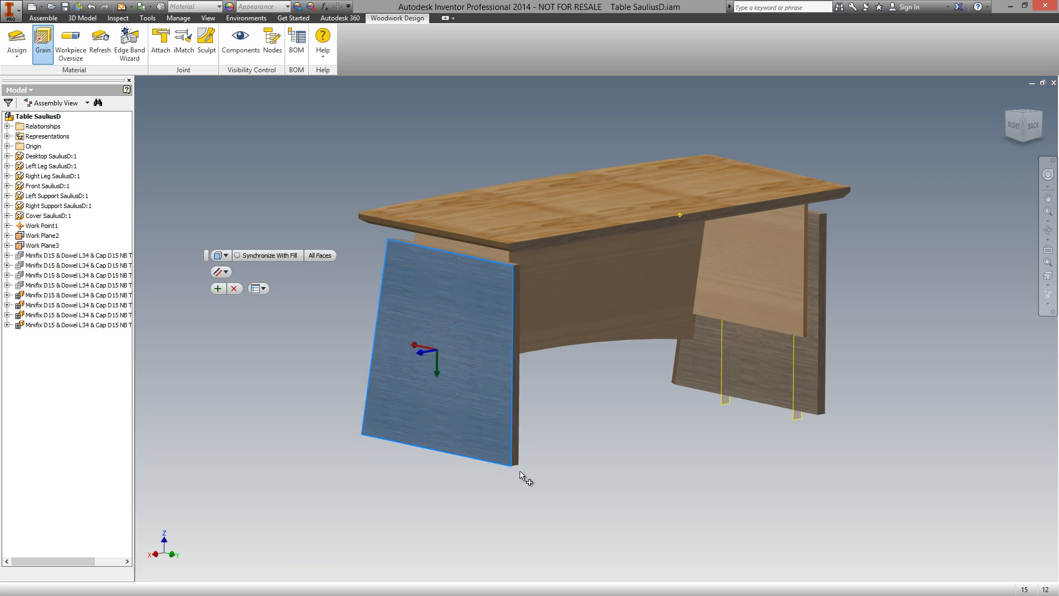
pyautogui.click(223, 272)
pyautogui.click(236, 325)
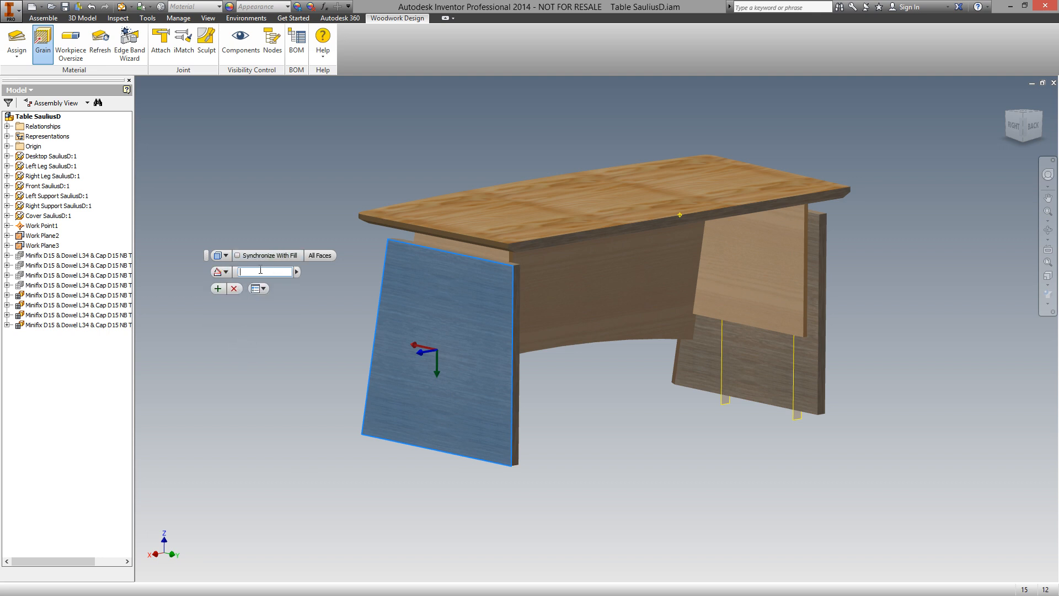
pyautogui.write('90')
pyautogui.click(218, 288)
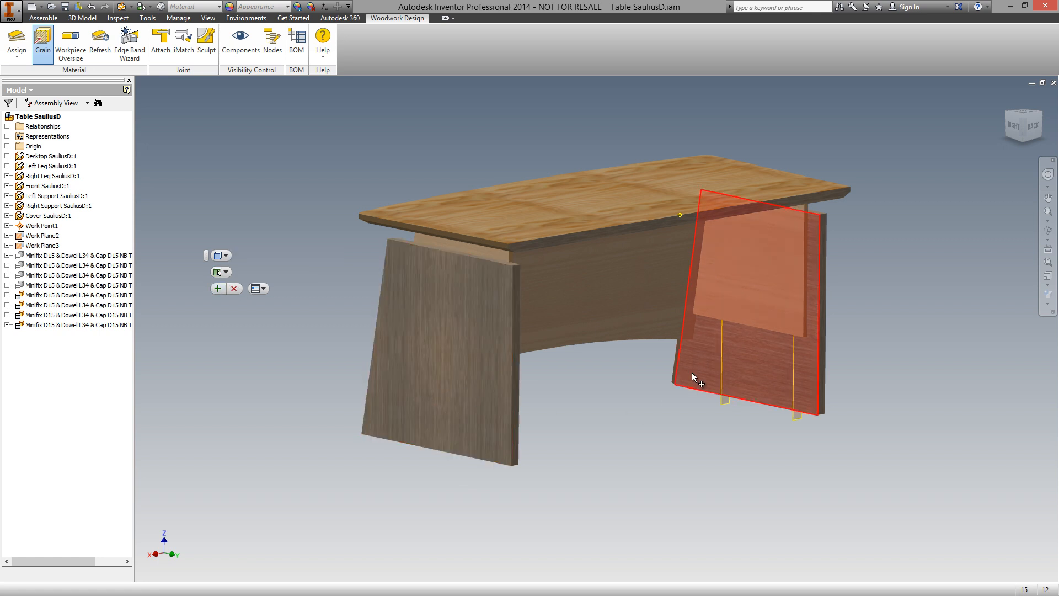
# Step: Rotate the cover grain on the far leg's inner face by 90 degrees
pyautogui.click(755, 373)
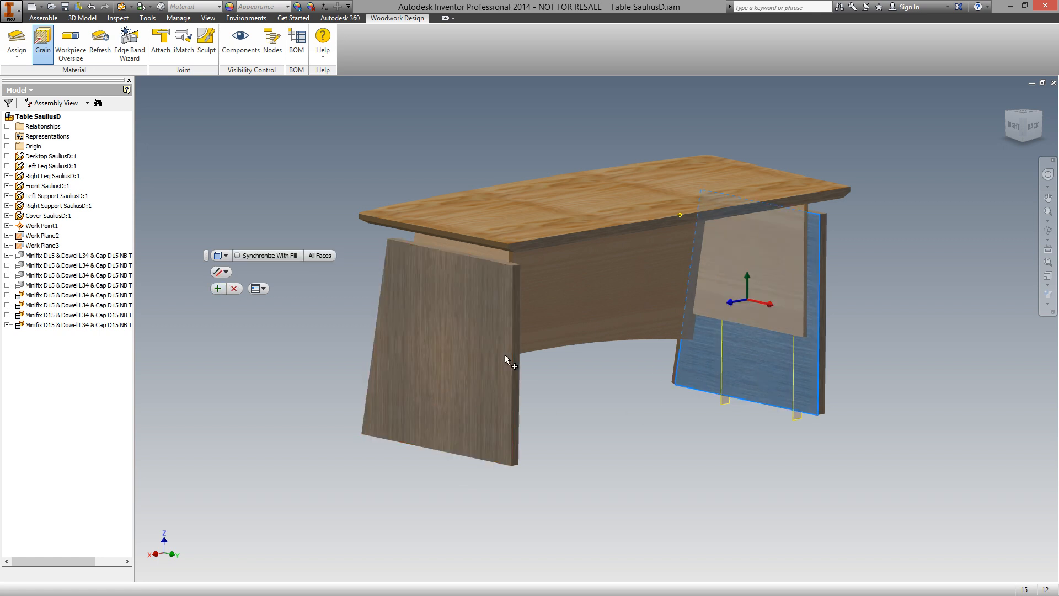
pyautogui.click(226, 272)
pyautogui.click(225, 330)
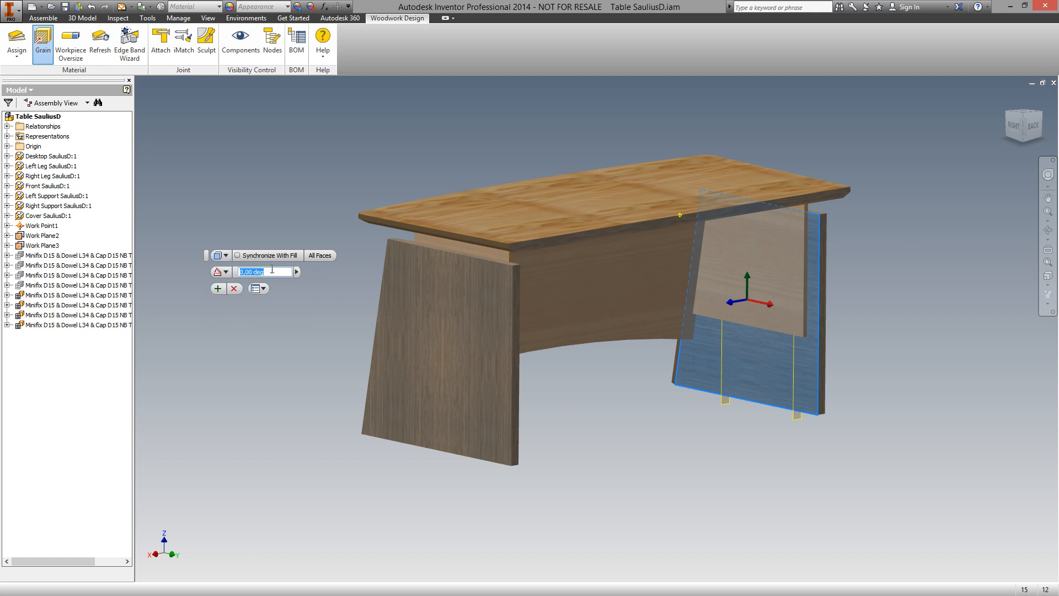
pyautogui.write('90')
pyautogui.click(218, 288)
# Step: From the Back/Left side of the table, rotate the cover grain on the opposite leg's inner face by 90 degrees
pyautogui.press('F4')
pyautogui.moveTo(621, 401); pyautogui.dragTo(570, 425)
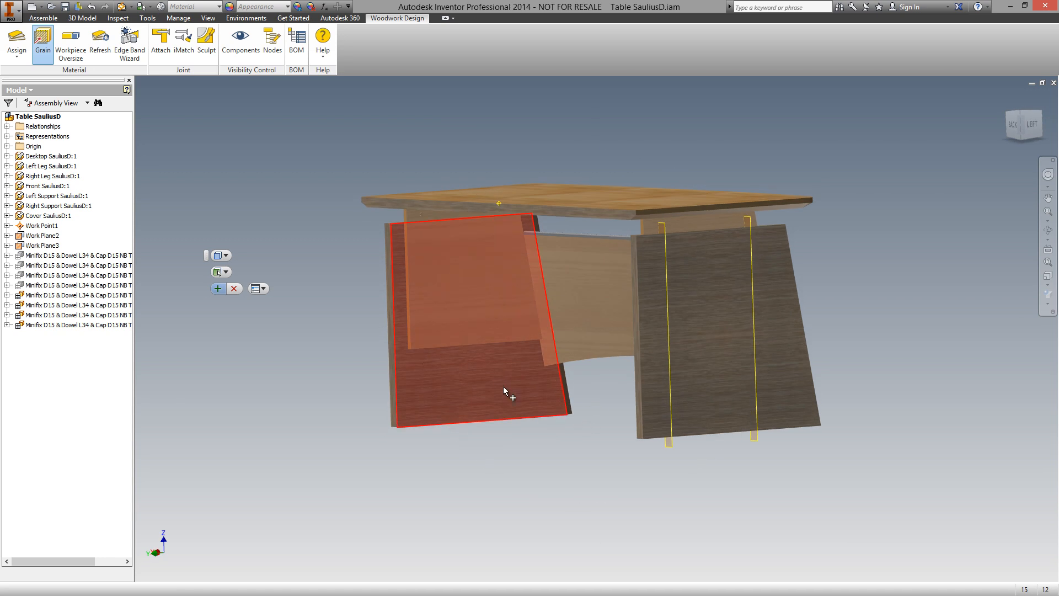
pyautogui.click(499, 389)
pyautogui.click(222, 272)
pyautogui.click(230, 323)
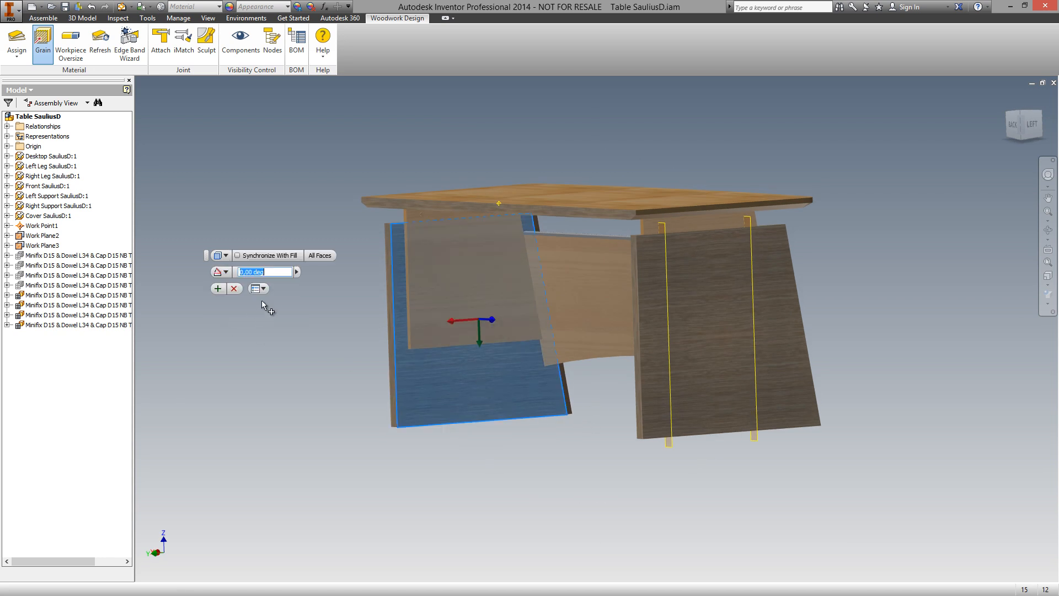
pyautogui.write('90')
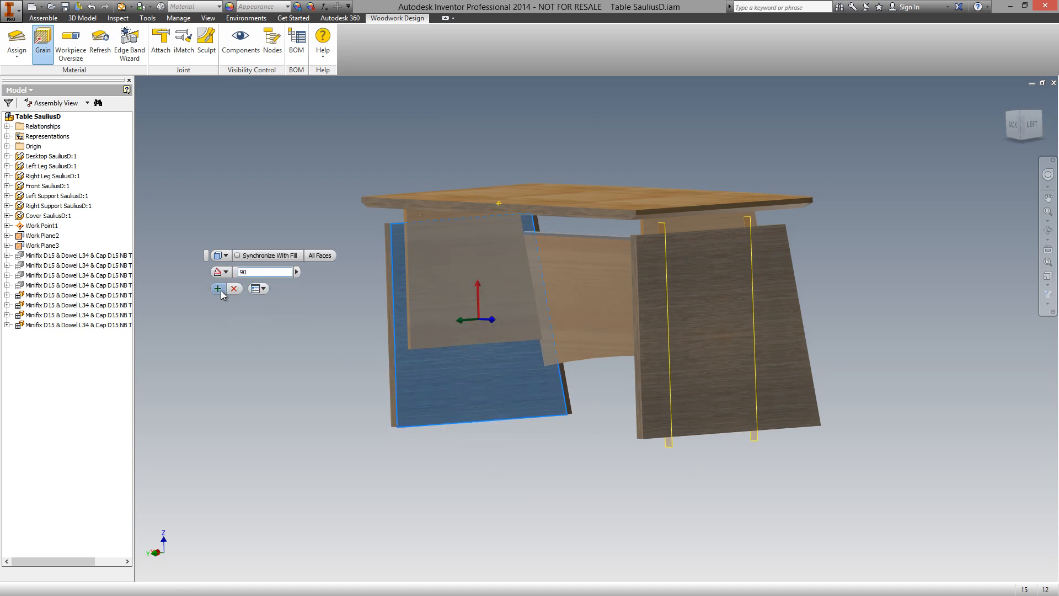
pyautogui.click(227, 291)
# Step: Rotate the cover grain on the outer face of the leg with the vertical work planes by 90 degrees and close Grain
pyautogui.click(697, 376)
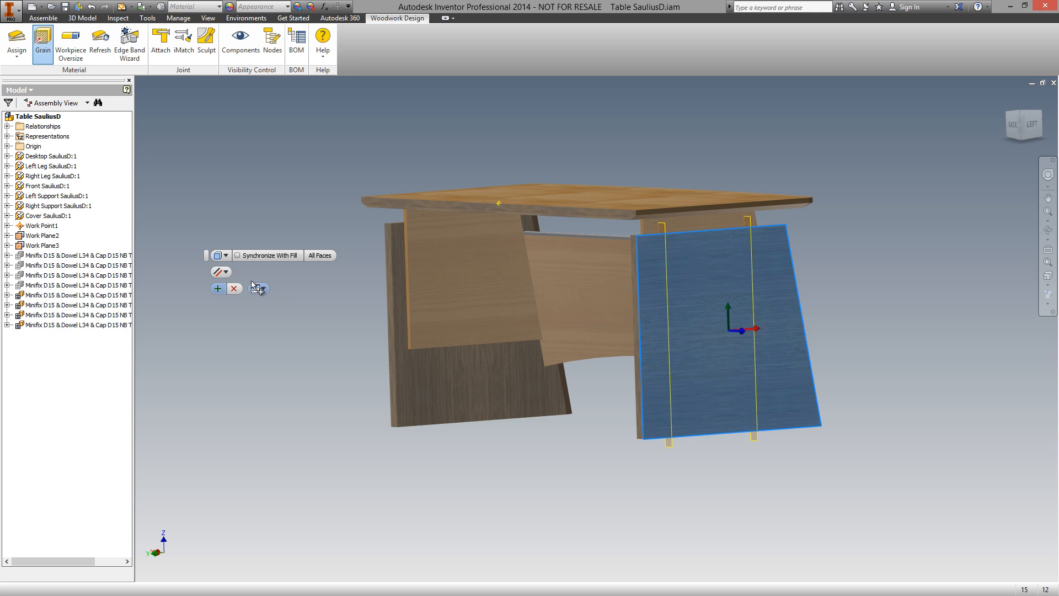
pyautogui.click(222, 272)
pyautogui.click(229, 323)
pyautogui.write('90')
pyautogui.click(219, 289)
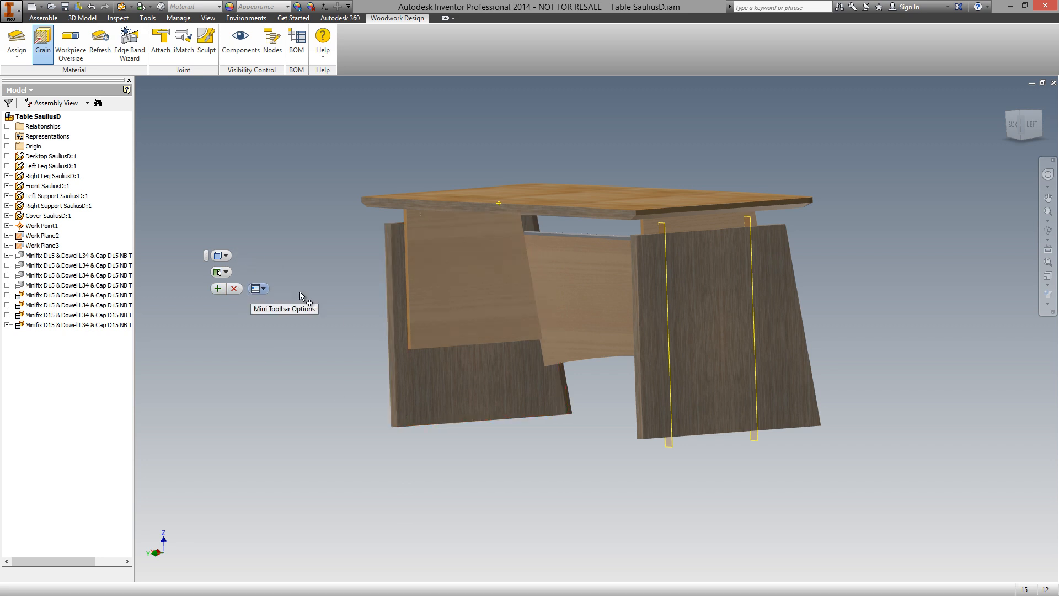
pyautogui.click(236, 296)
# Step: Use Workpiece Oversize with Fill Material Oversize on the front panel and set its +Y allowance along the curved lower edge to 10
pyautogui.keyDown('shift'); pyautogui.moveTo(555, 417); pyautogui.dragTo(504, 270, button='middle'); pyautogui.keyUp('shift')
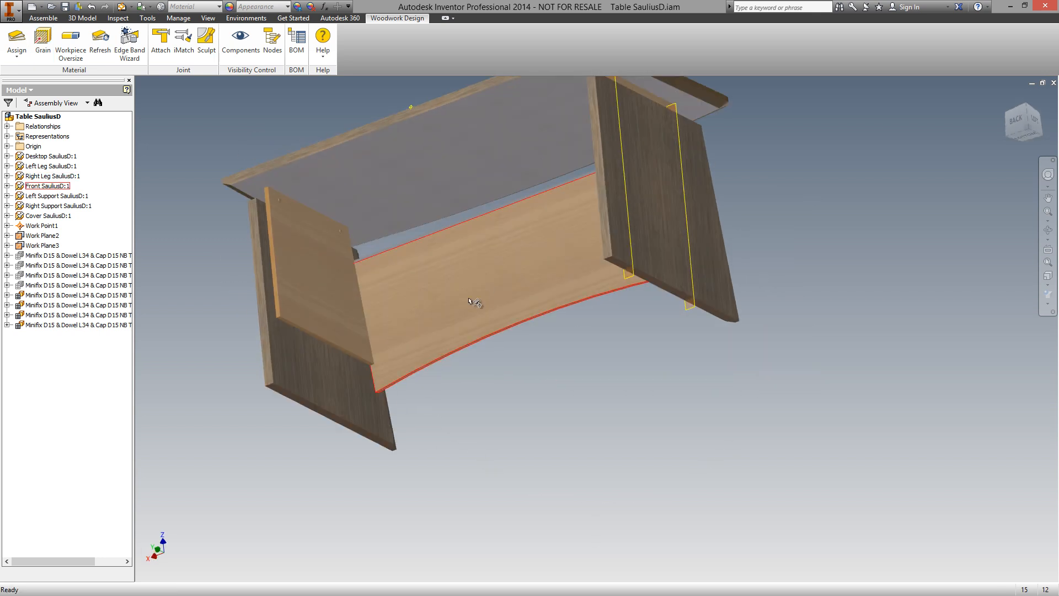
pyautogui.scroll(-3, 468, 300)
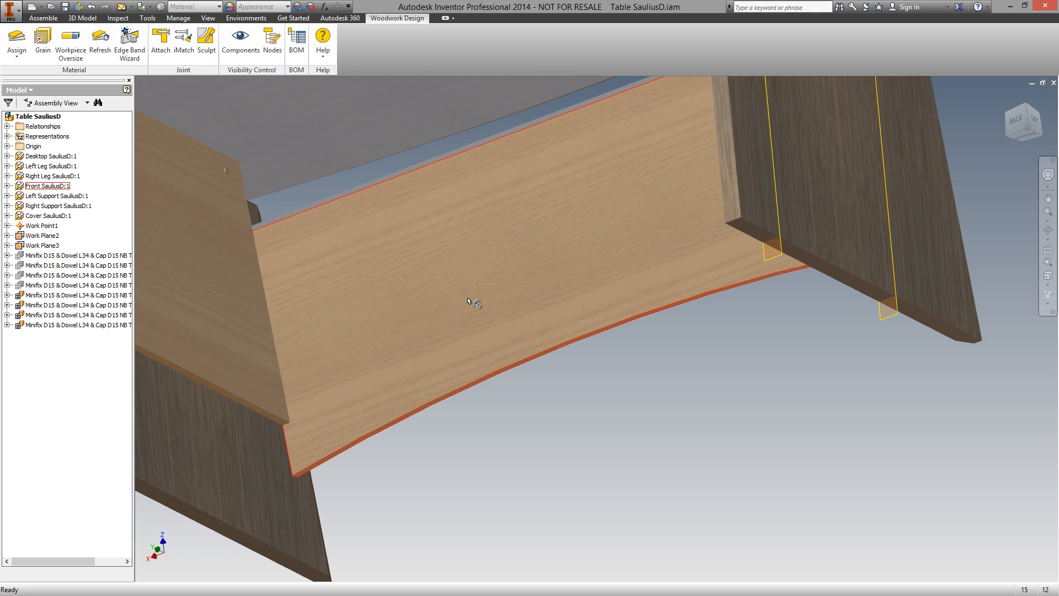
pyautogui.click(71, 49)
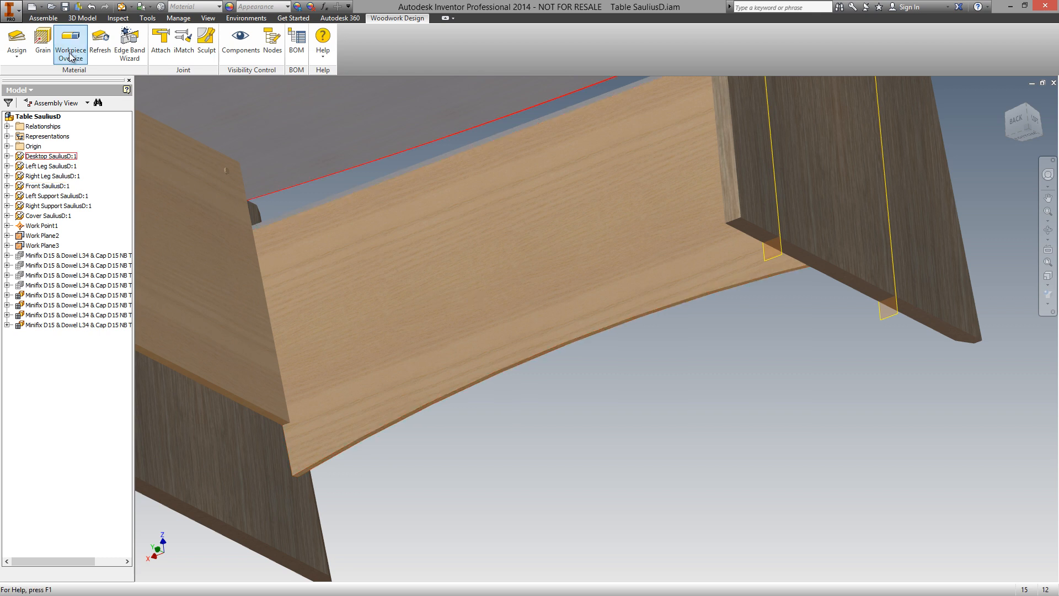
pyautogui.click(618, 336)
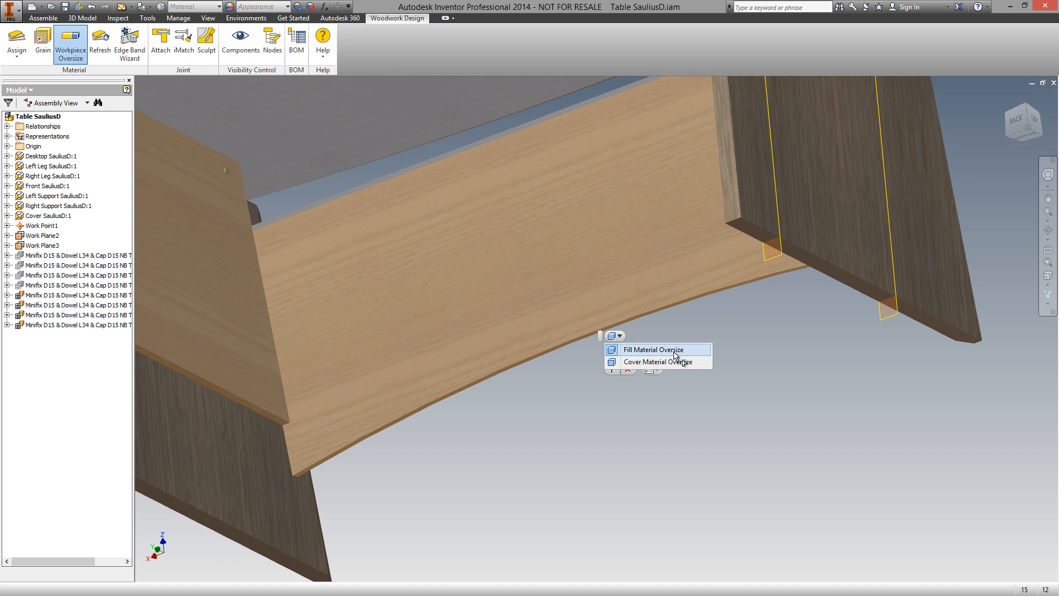
pyautogui.click(675, 356)
pyautogui.click(608, 296)
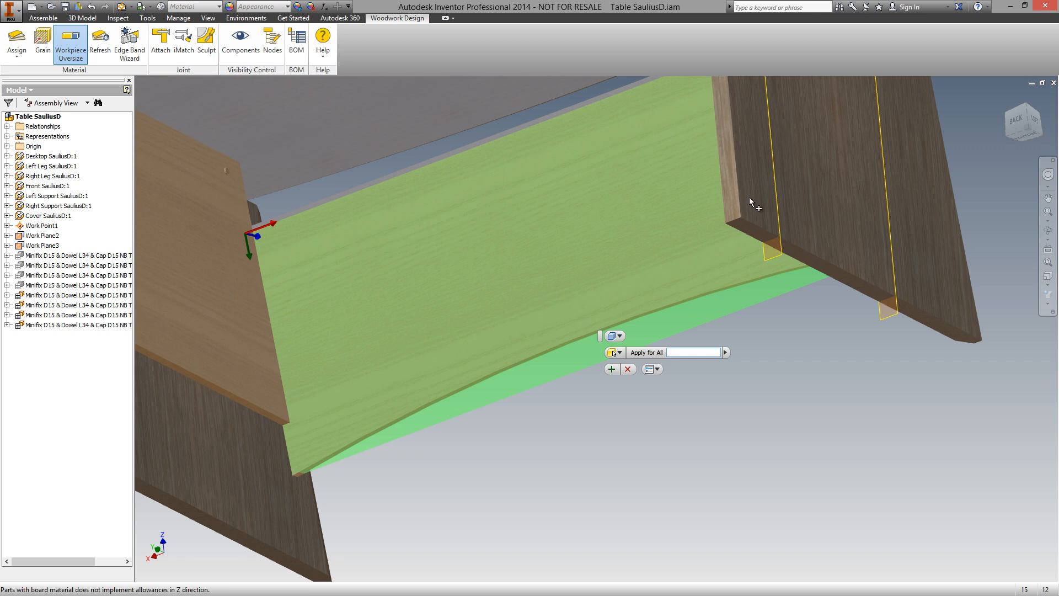
pyautogui.click(753, 303)
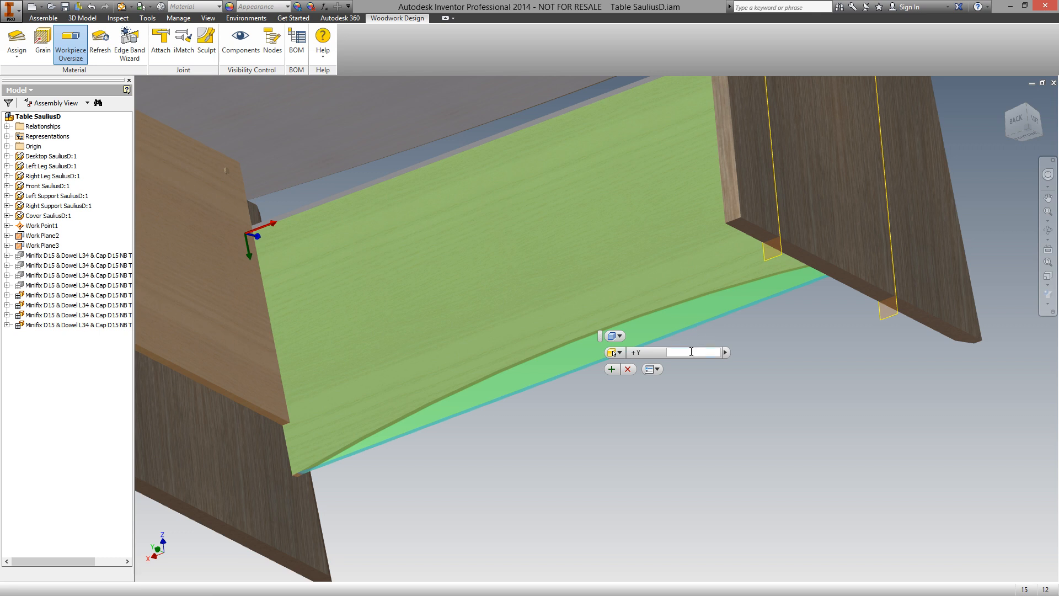
pyautogui.write('10')
pyautogui.click(611, 369)
pyautogui.scroll(3, 736, 352)
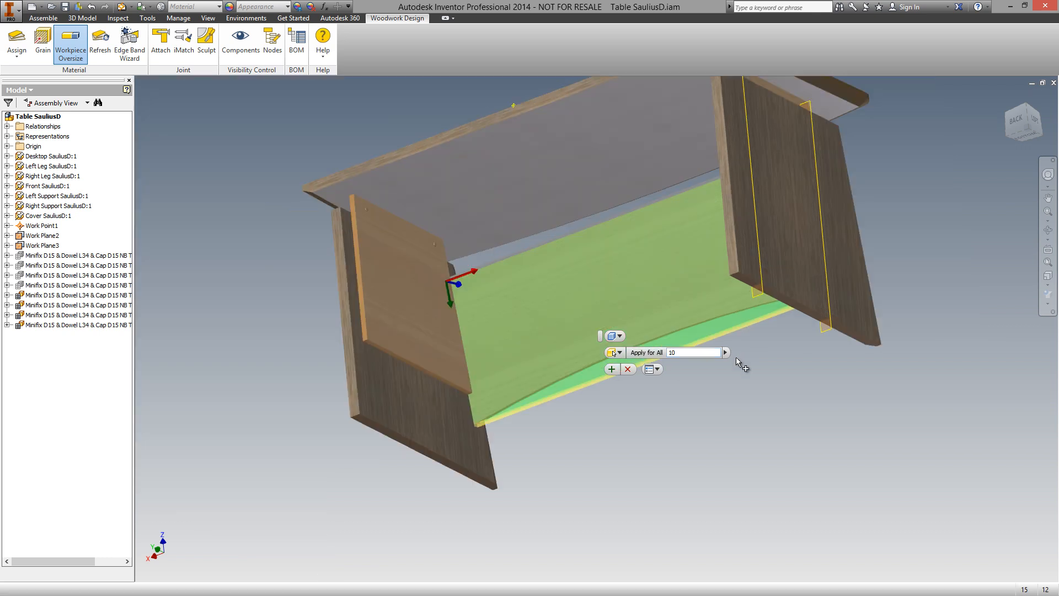